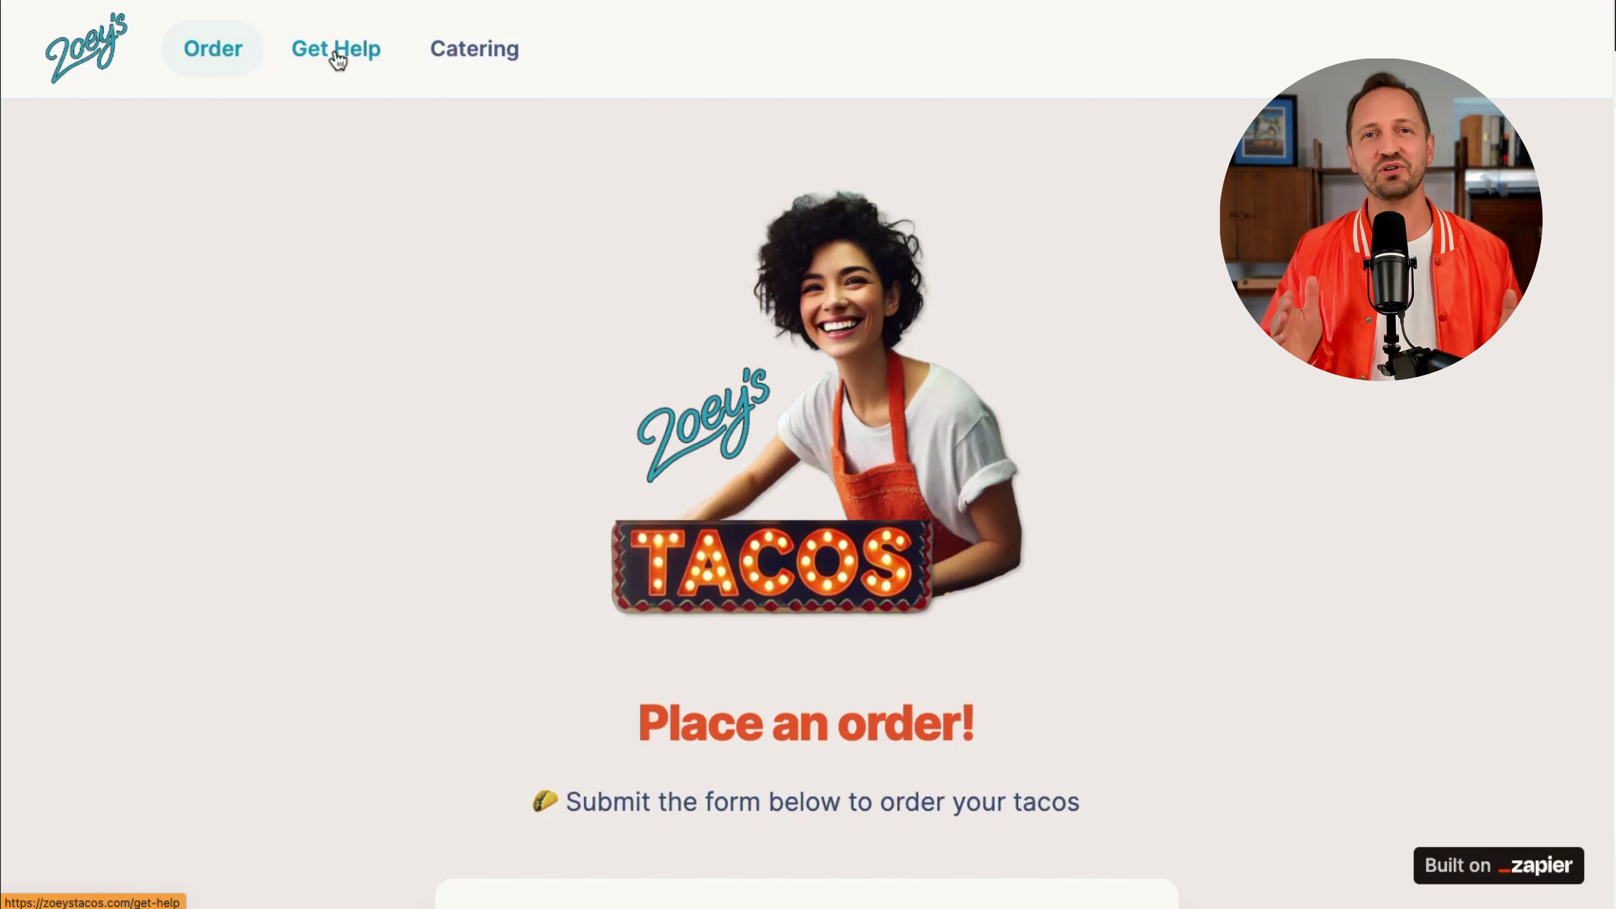
Step: Ask the taco shop's help chatbot 'What's on the menu?' using its suggestion chip
{"action": "left_click", "coordinate": [337, 61]}
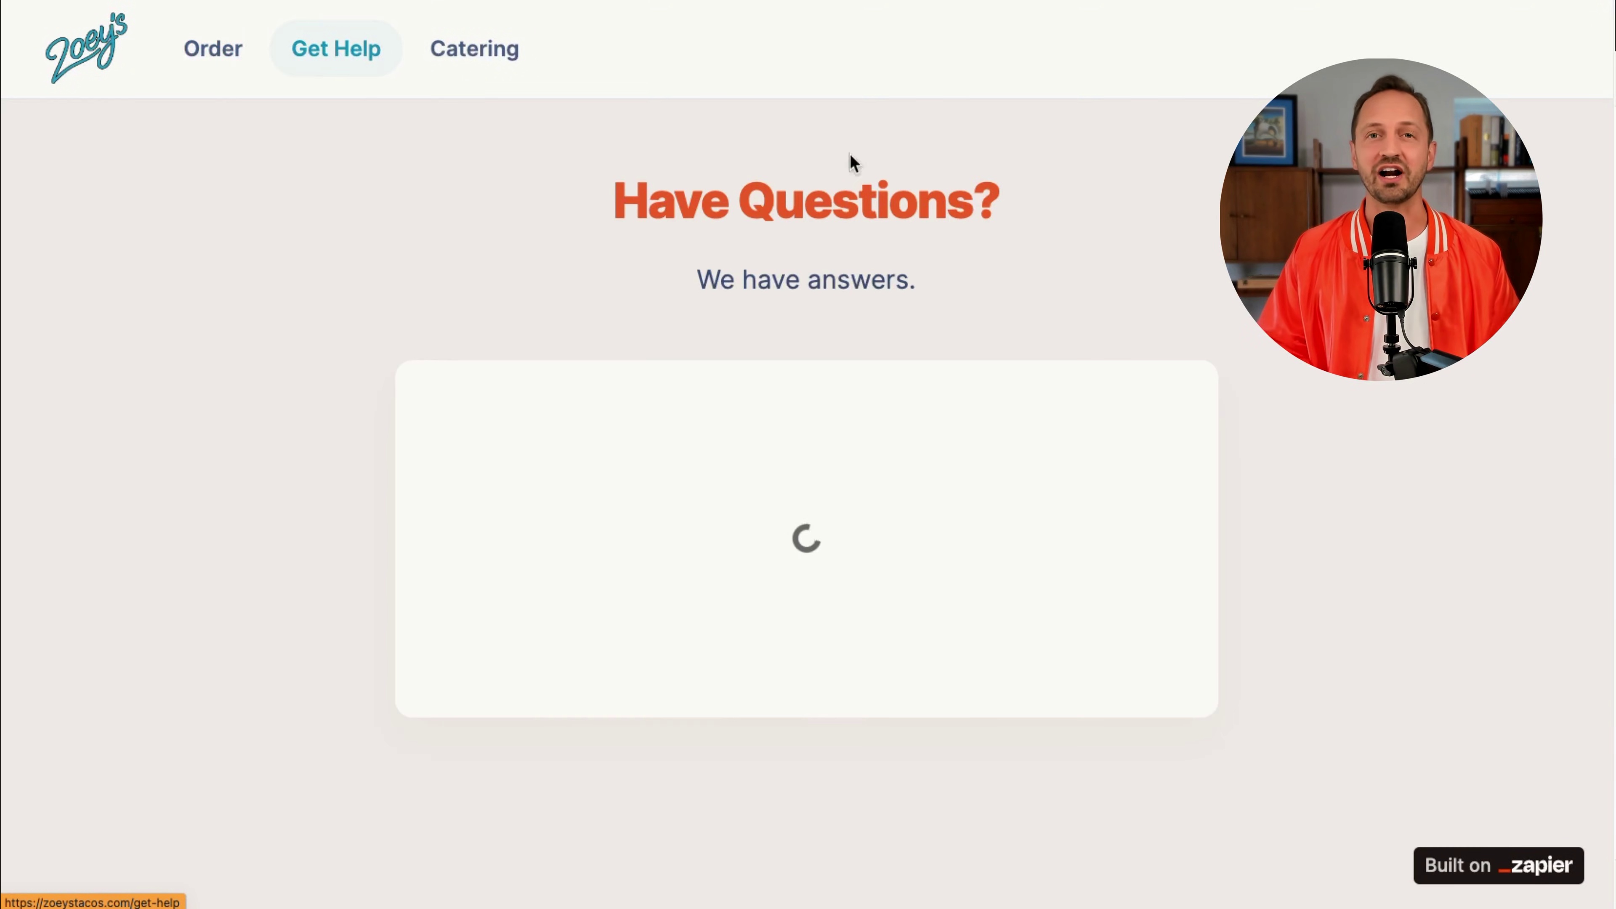
{"action": "left_click", "coordinate": [649, 638]}
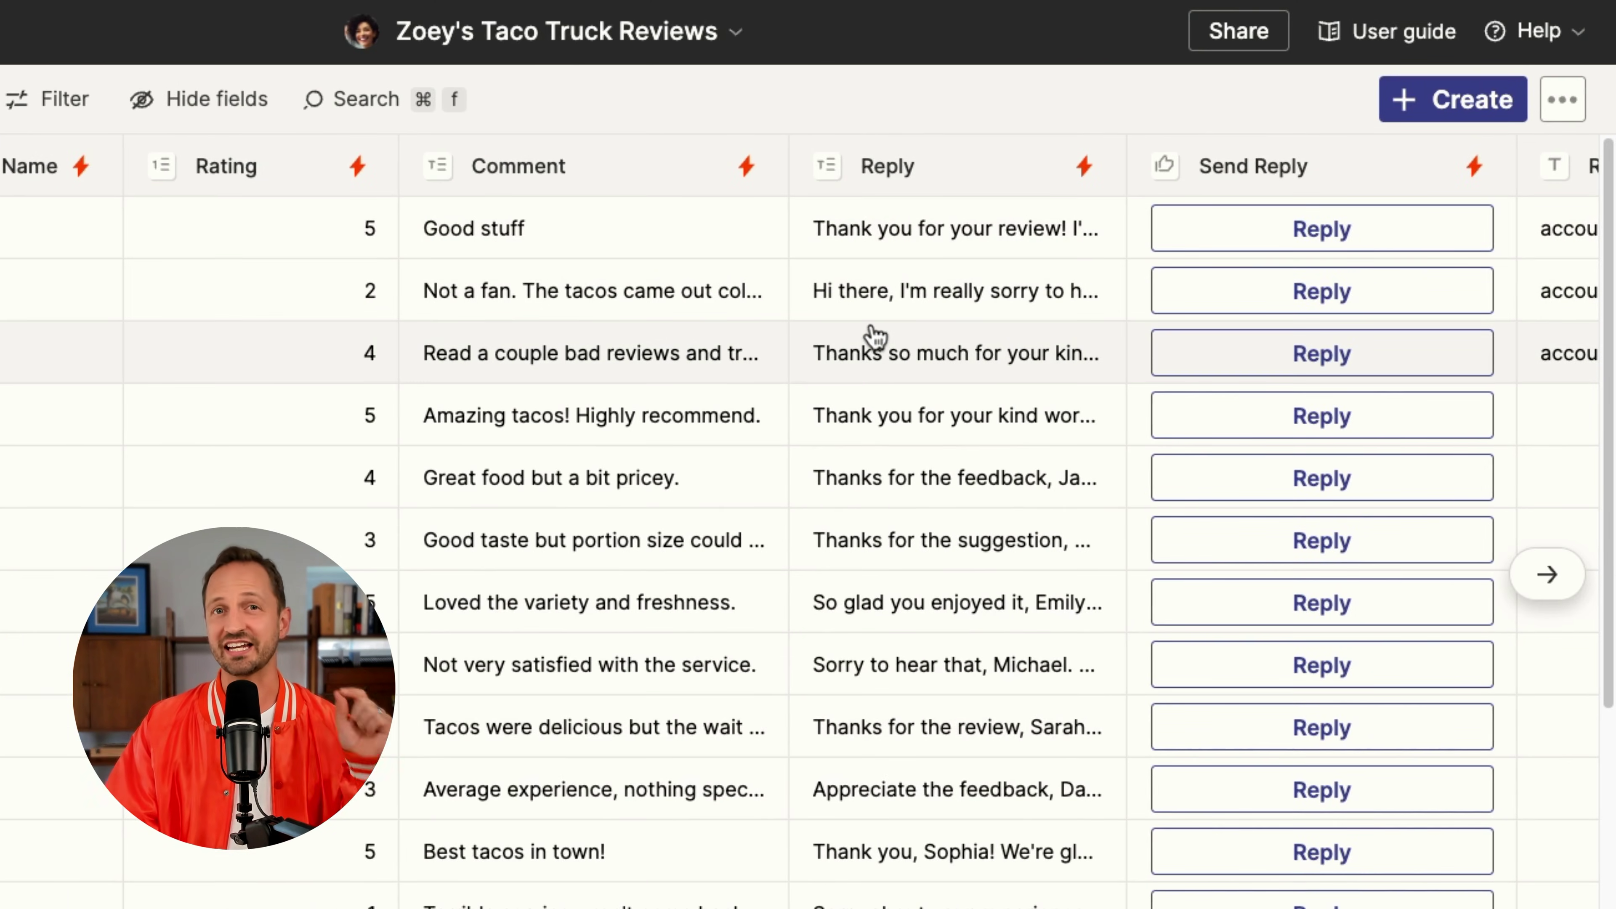
{"action": "scroll", "coordinate": [1099, 217], "scroll_direction": "right", "scroll_amount": 7}
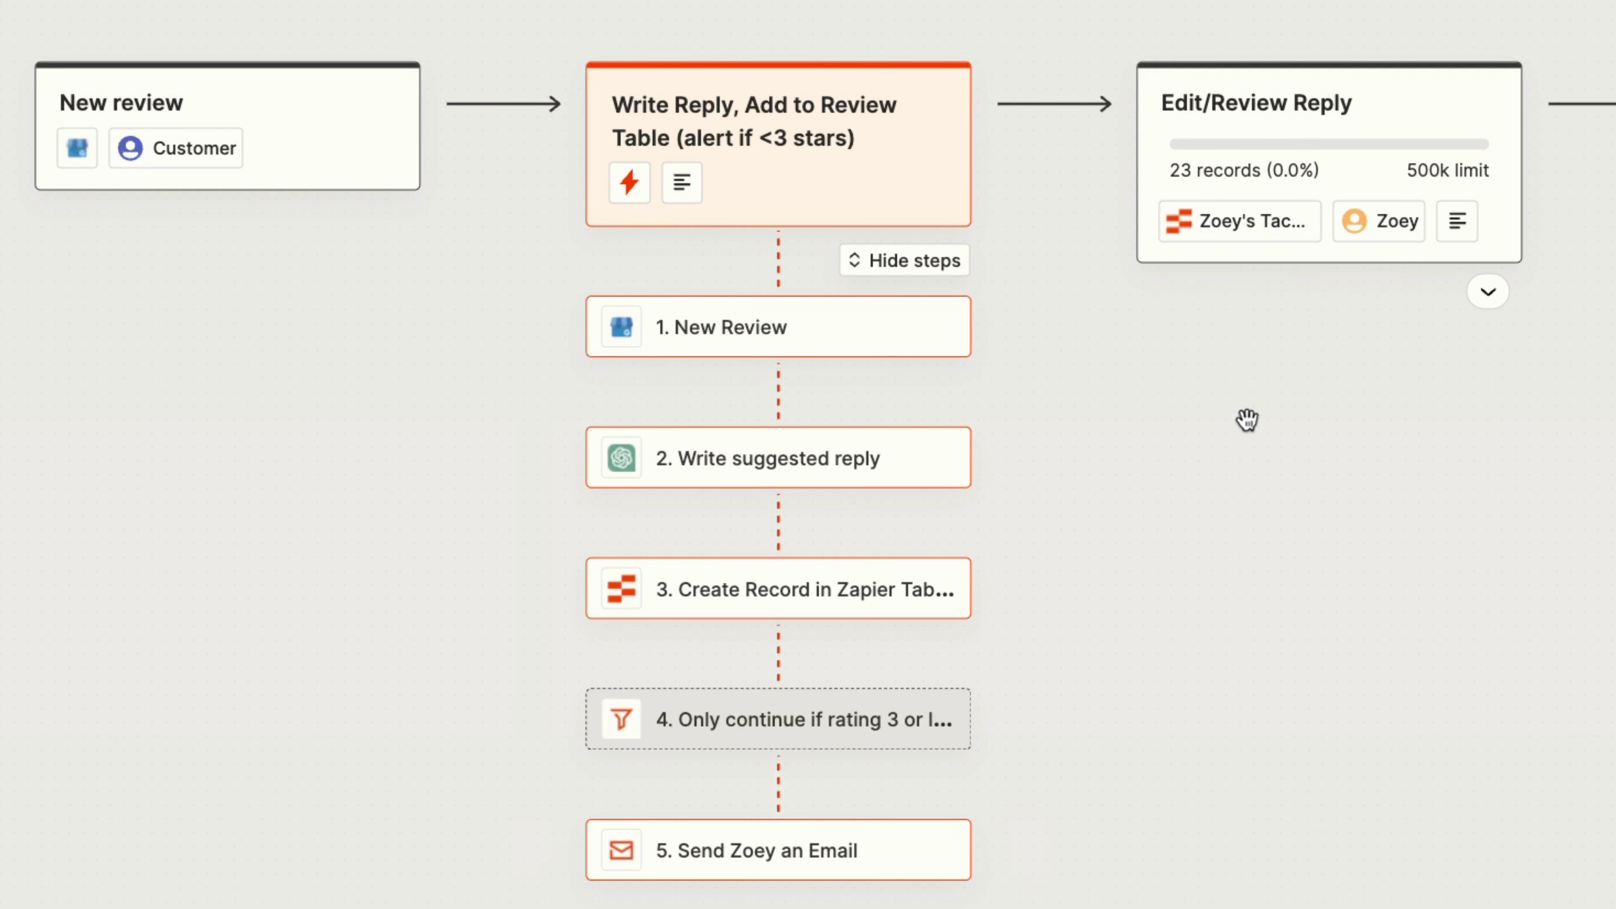
Step: Pan the canvas over to the publish-reply stage of the board
{"action": "left_click_drag", "start_coordinate": [1307, 391], "coordinate": [891, 370]}
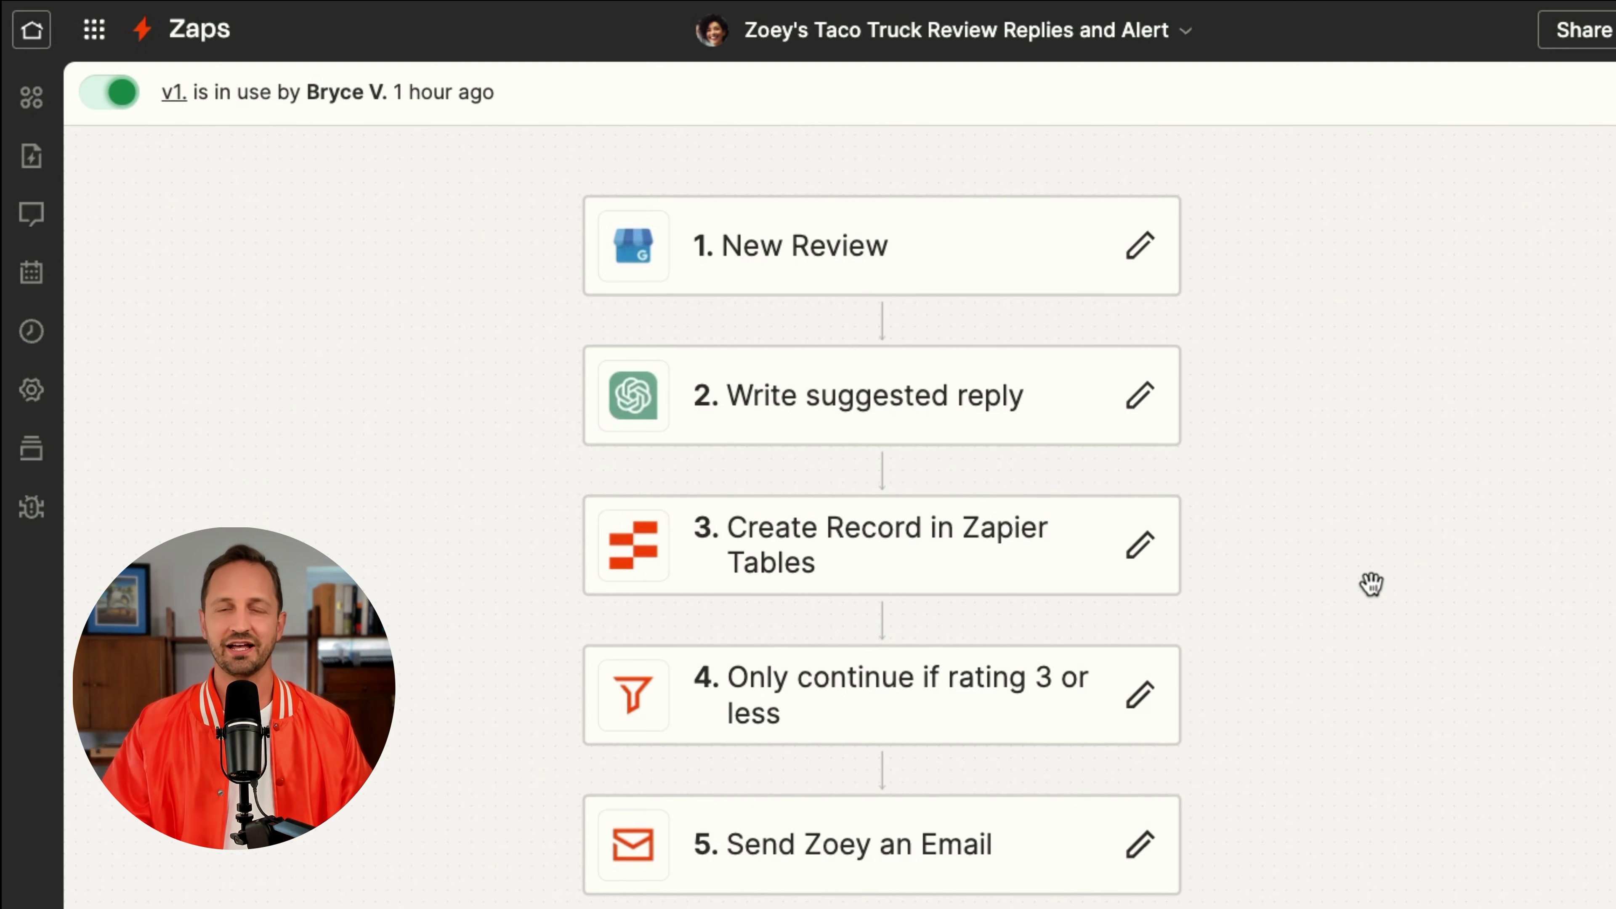
Step: Inspect the User Message prompt sent to ChatGPT in the Write suggested reply step
{"action": "left_click", "coordinate": [1140, 398]}
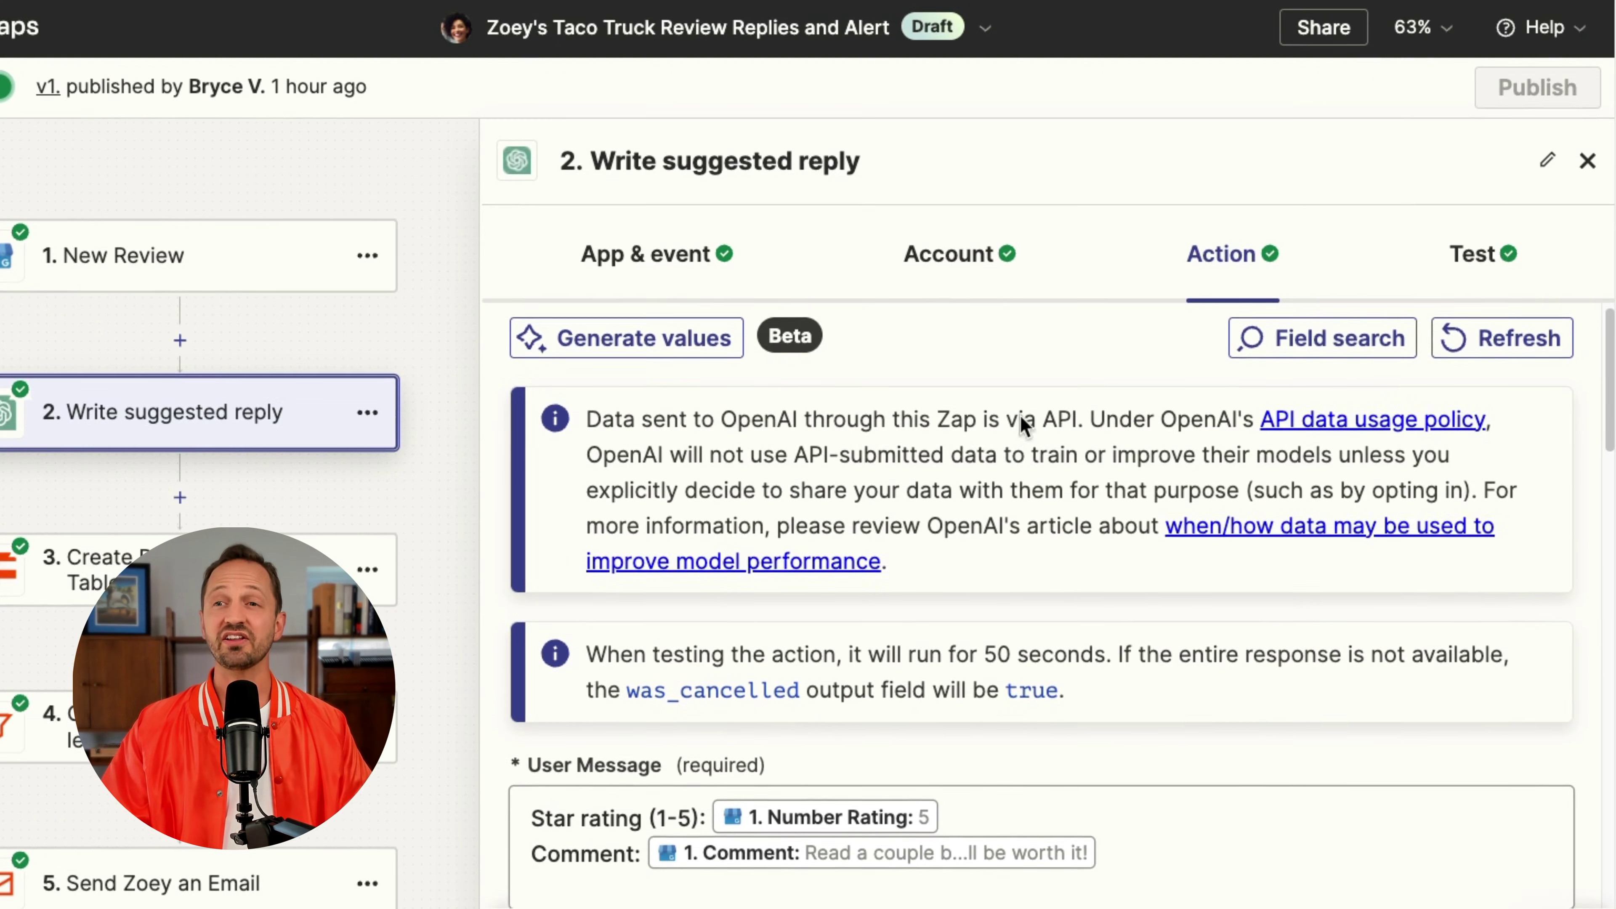
{"action": "scroll", "coordinate": [1021, 425], "scroll_direction": "down", "scroll_amount": 3}
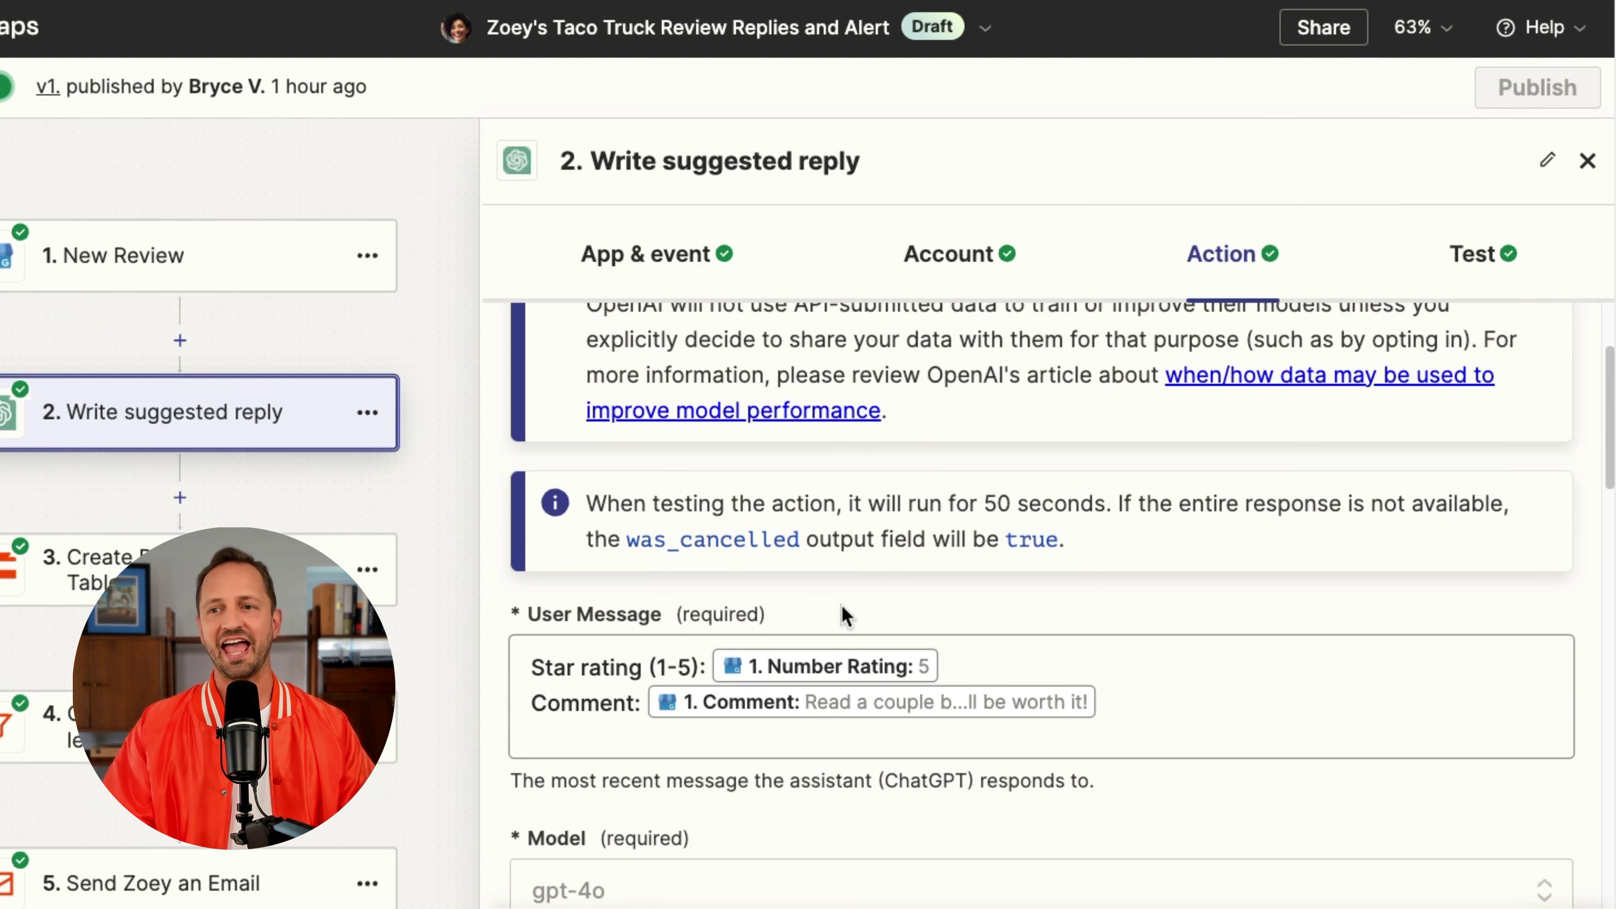
{"action": "left_click", "coordinate": [922, 727]}
{"action": "scroll", "coordinate": [1214, 694], "scroll_direction": "down", "scroll_amount": 20}
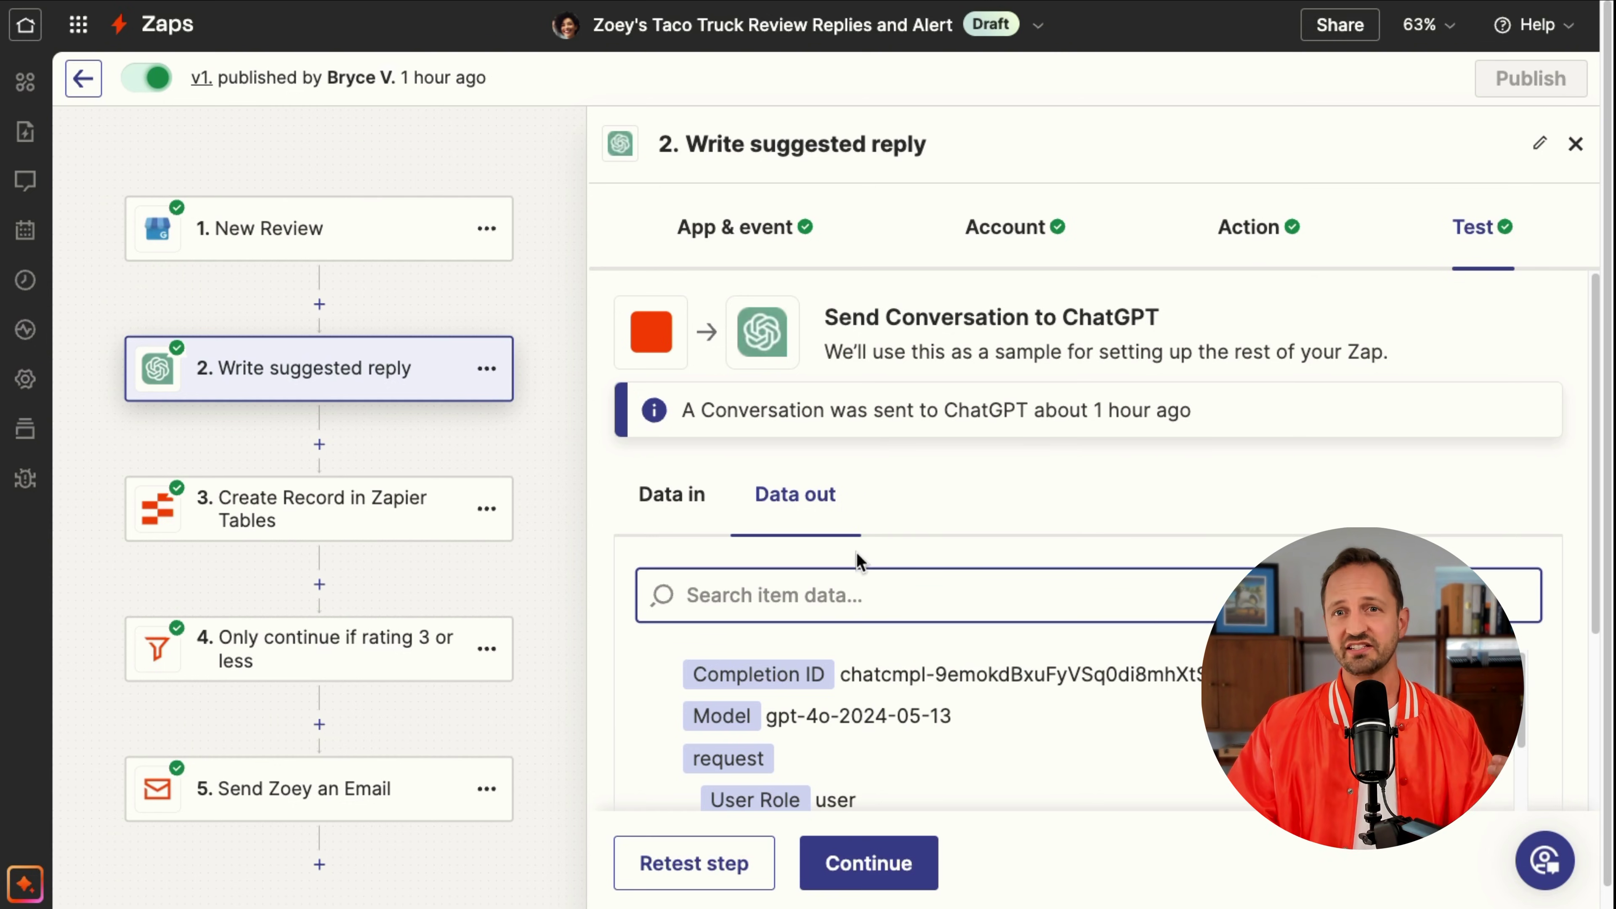
Step: Review how reviewer name, rating and comment map into the Create Record table step
{"action": "left_click", "coordinate": [309, 521]}
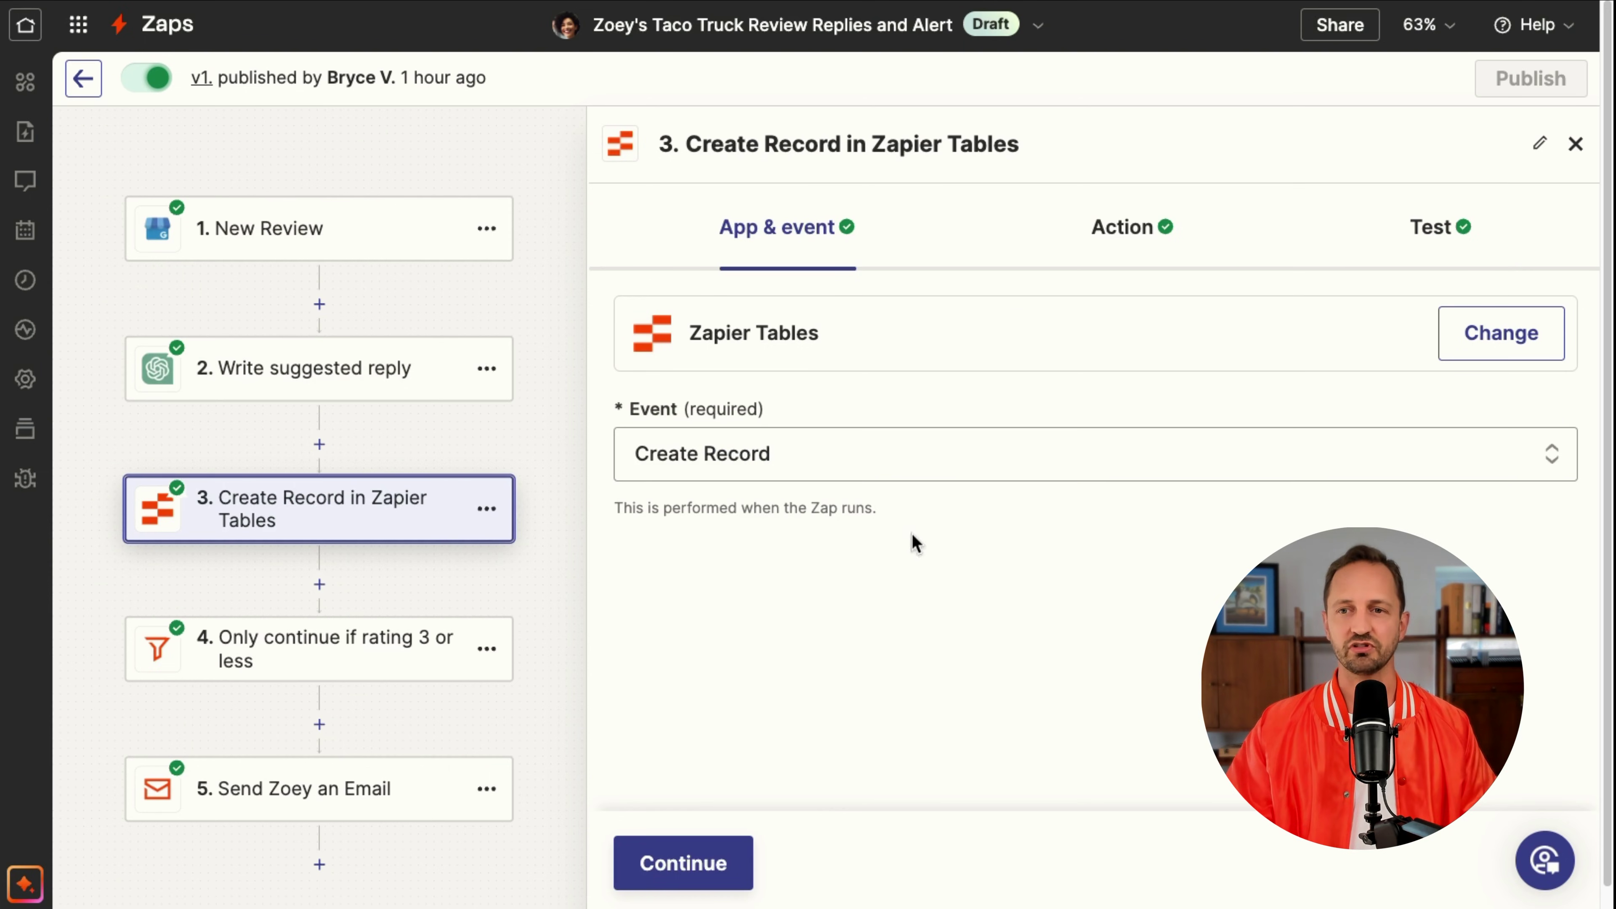
{"action": "left_click", "coordinate": [1090, 251]}
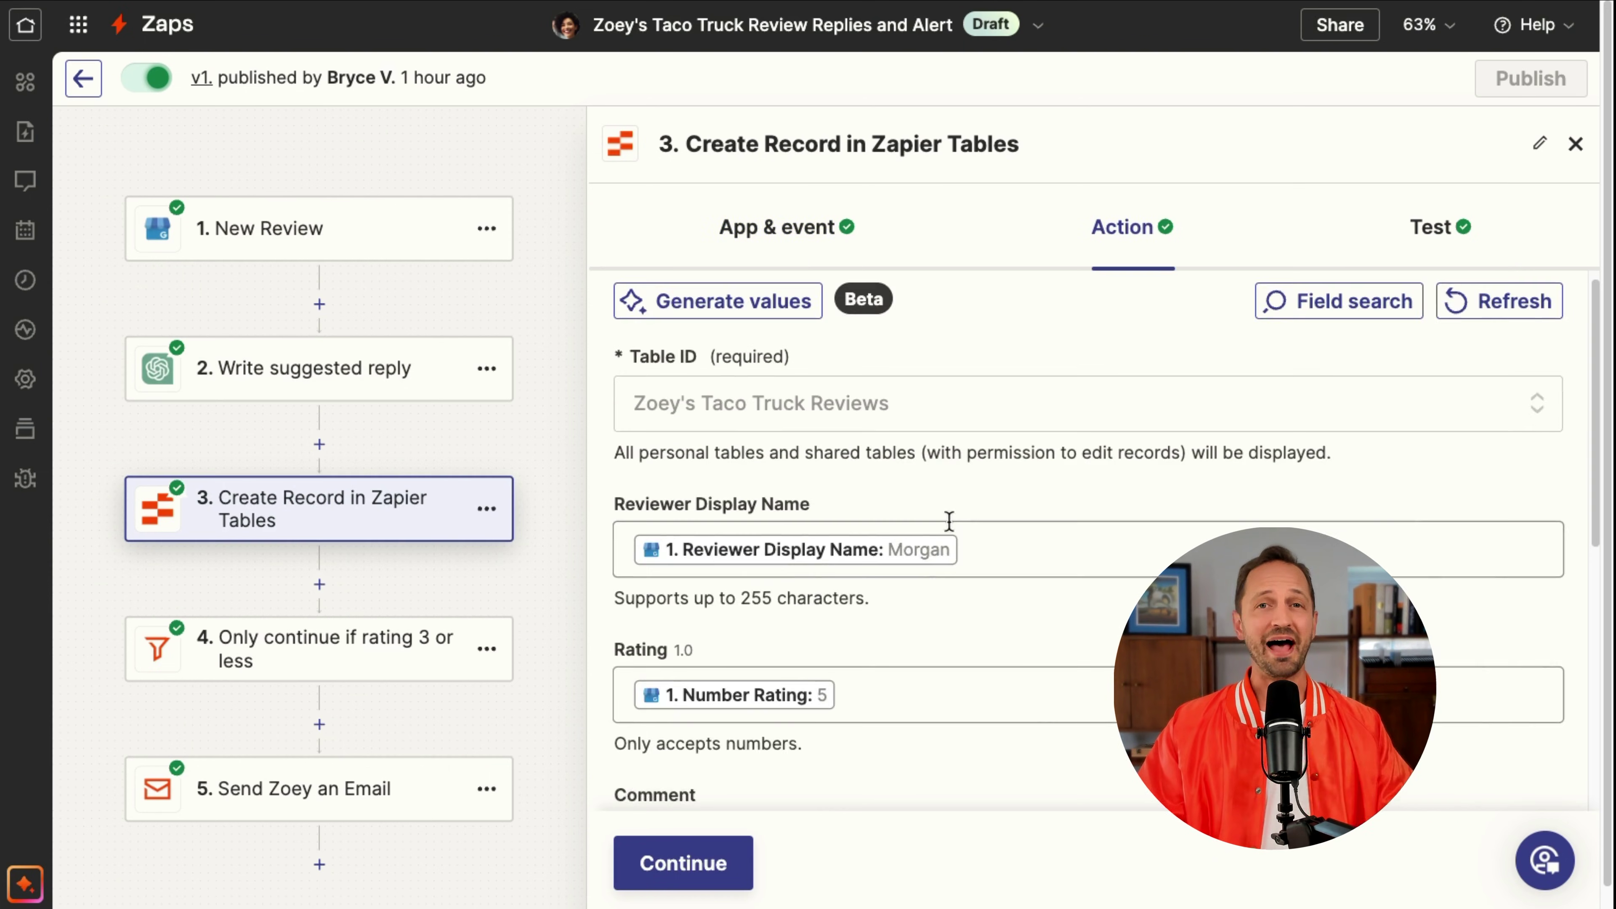
{"action": "scroll", "coordinate": [918, 700], "scroll_direction": "down", "scroll_amount": 3}
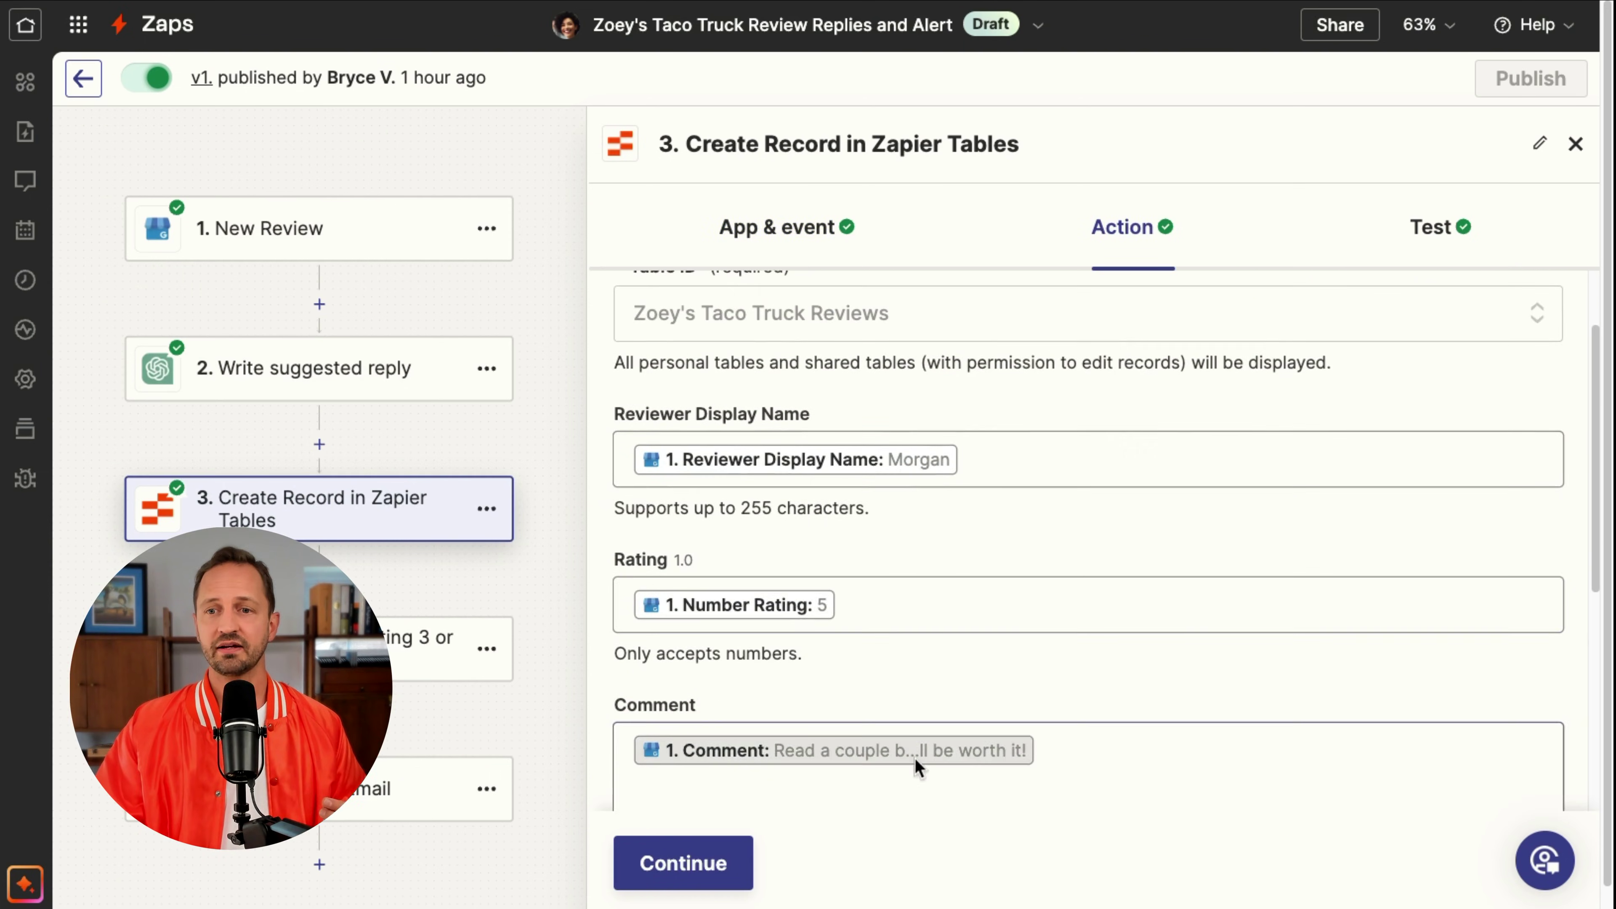
{"action": "scroll", "coordinate": [918, 767], "scroll_direction": "down", "scroll_amount": 4}
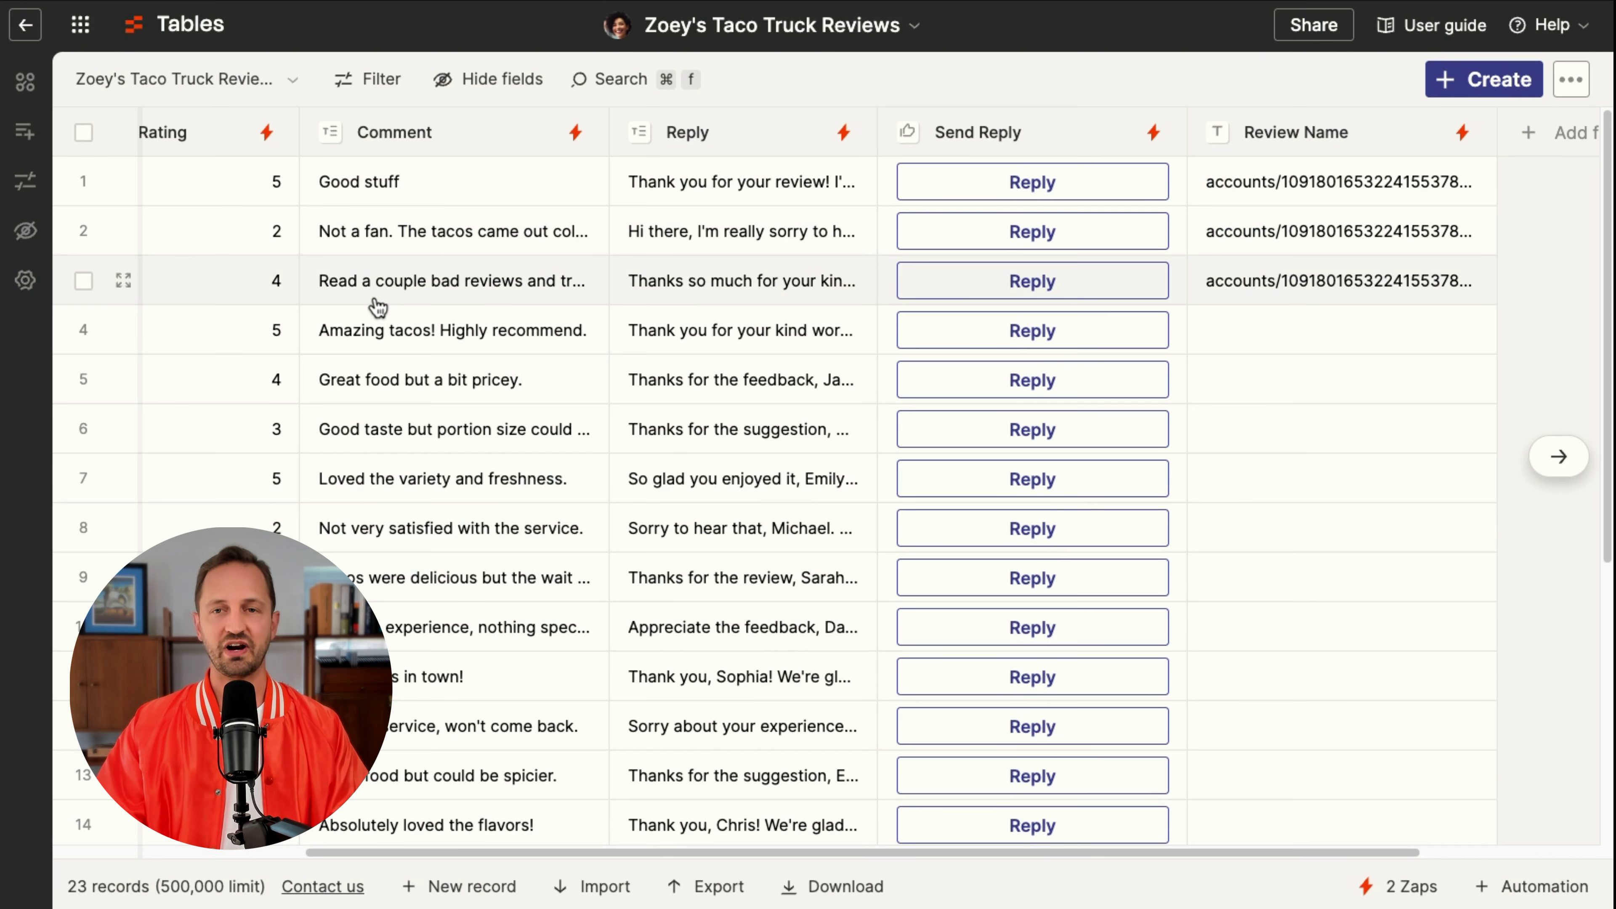
Step: Scan the reviews table, then open row 3's AI-written reply in the edit modal
{"action": "scroll", "coordinate": [378, 308], "scroll_direction": "left", "scroll_amount": 5}
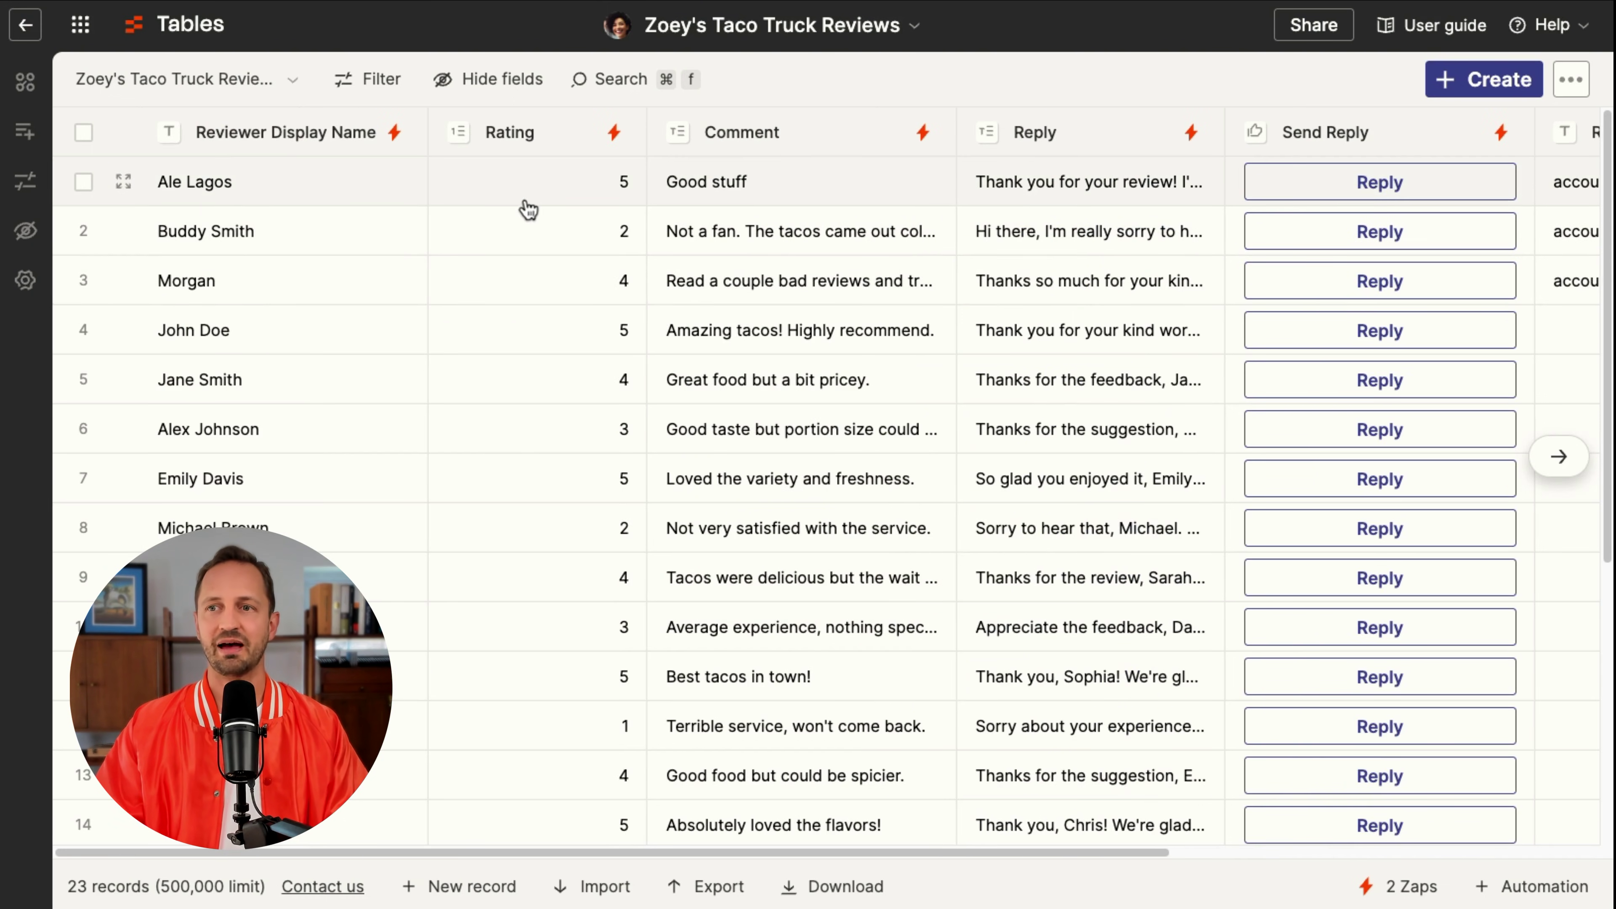
{"action": "scroll", "coordinate": [528, 210], "scroll_direction": "right", "scroll_amount": 3}
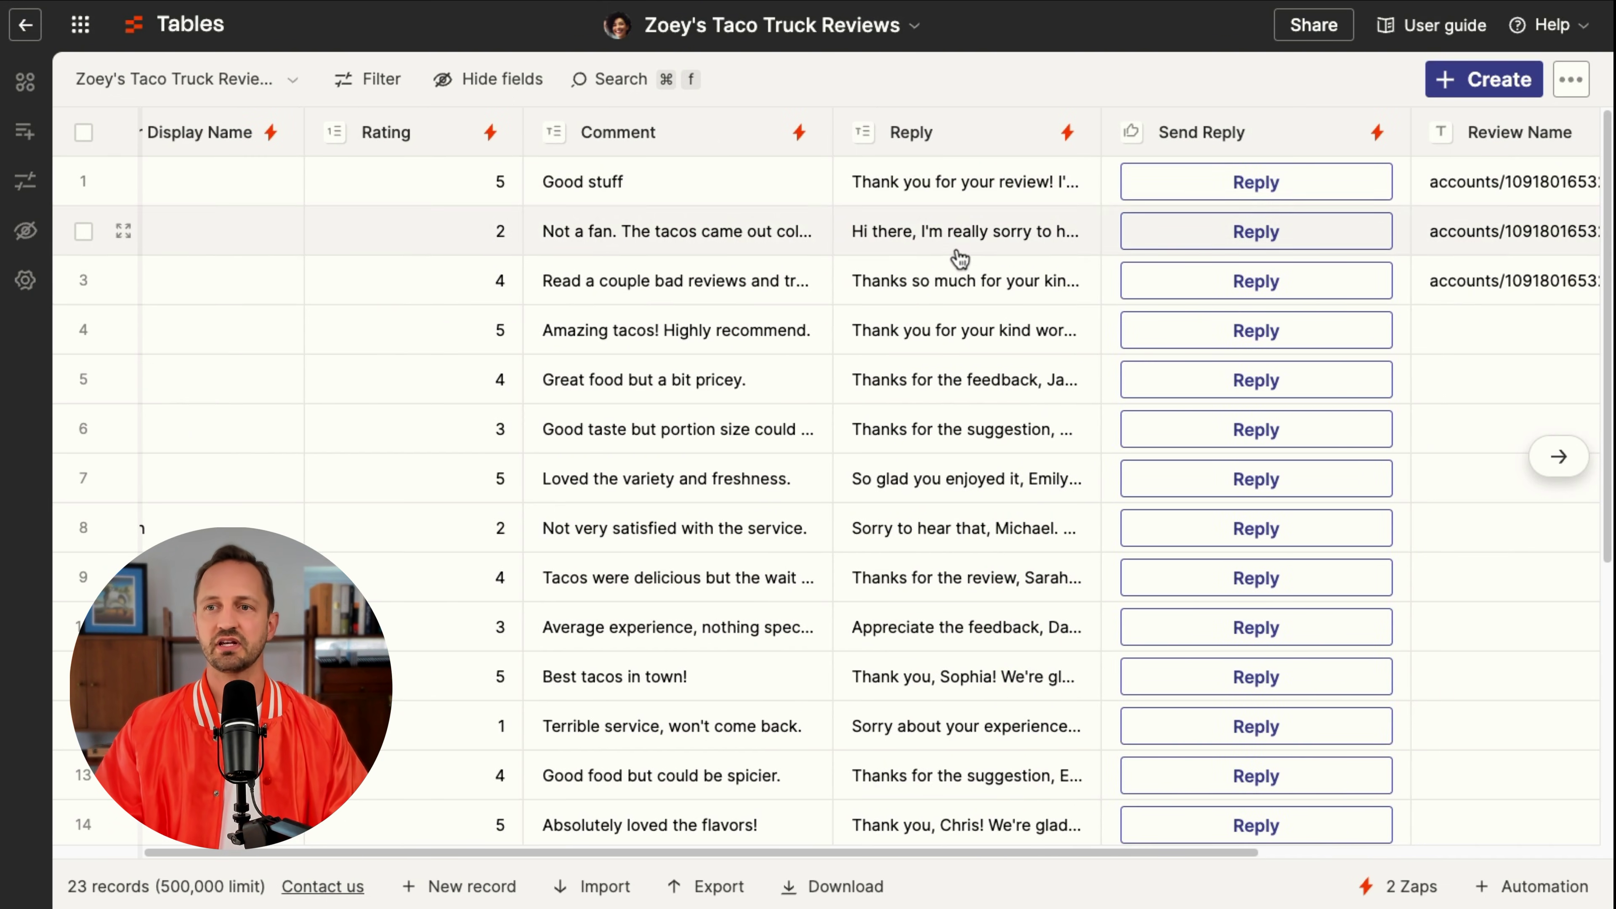
{"action": "double_click", "coordinate": [956, 285]}
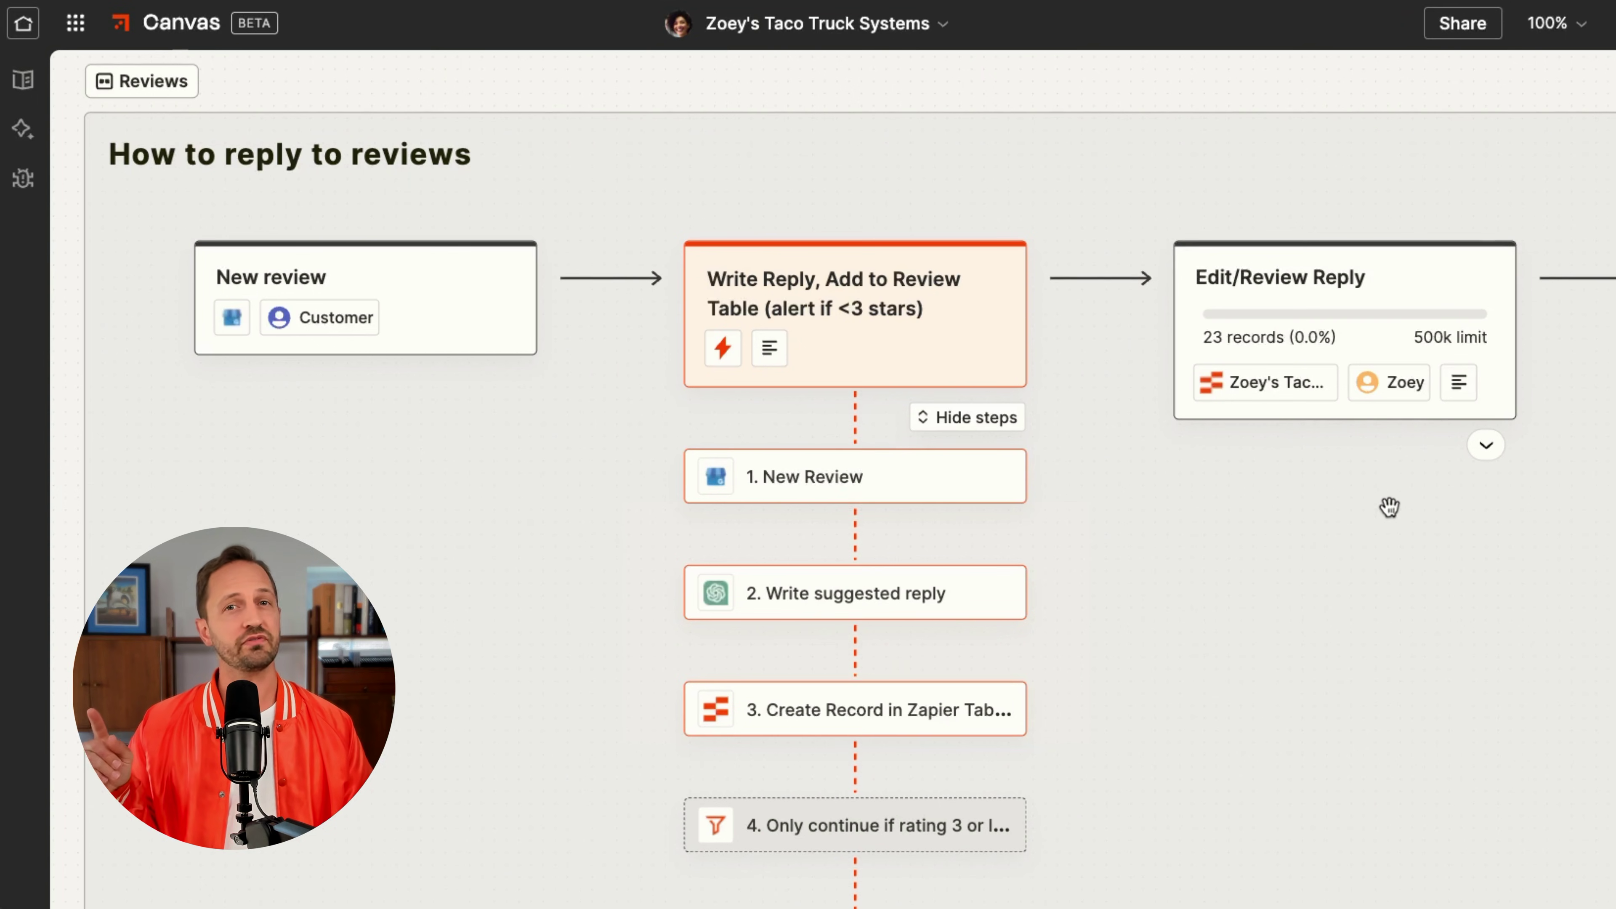
Step: Open step 4's filter setup to view its Number Rating less than 4 condition
{"action": "scroll", "coordinate": [1130, 660], "scroll_direction": "down", "scroll_amount": 3}
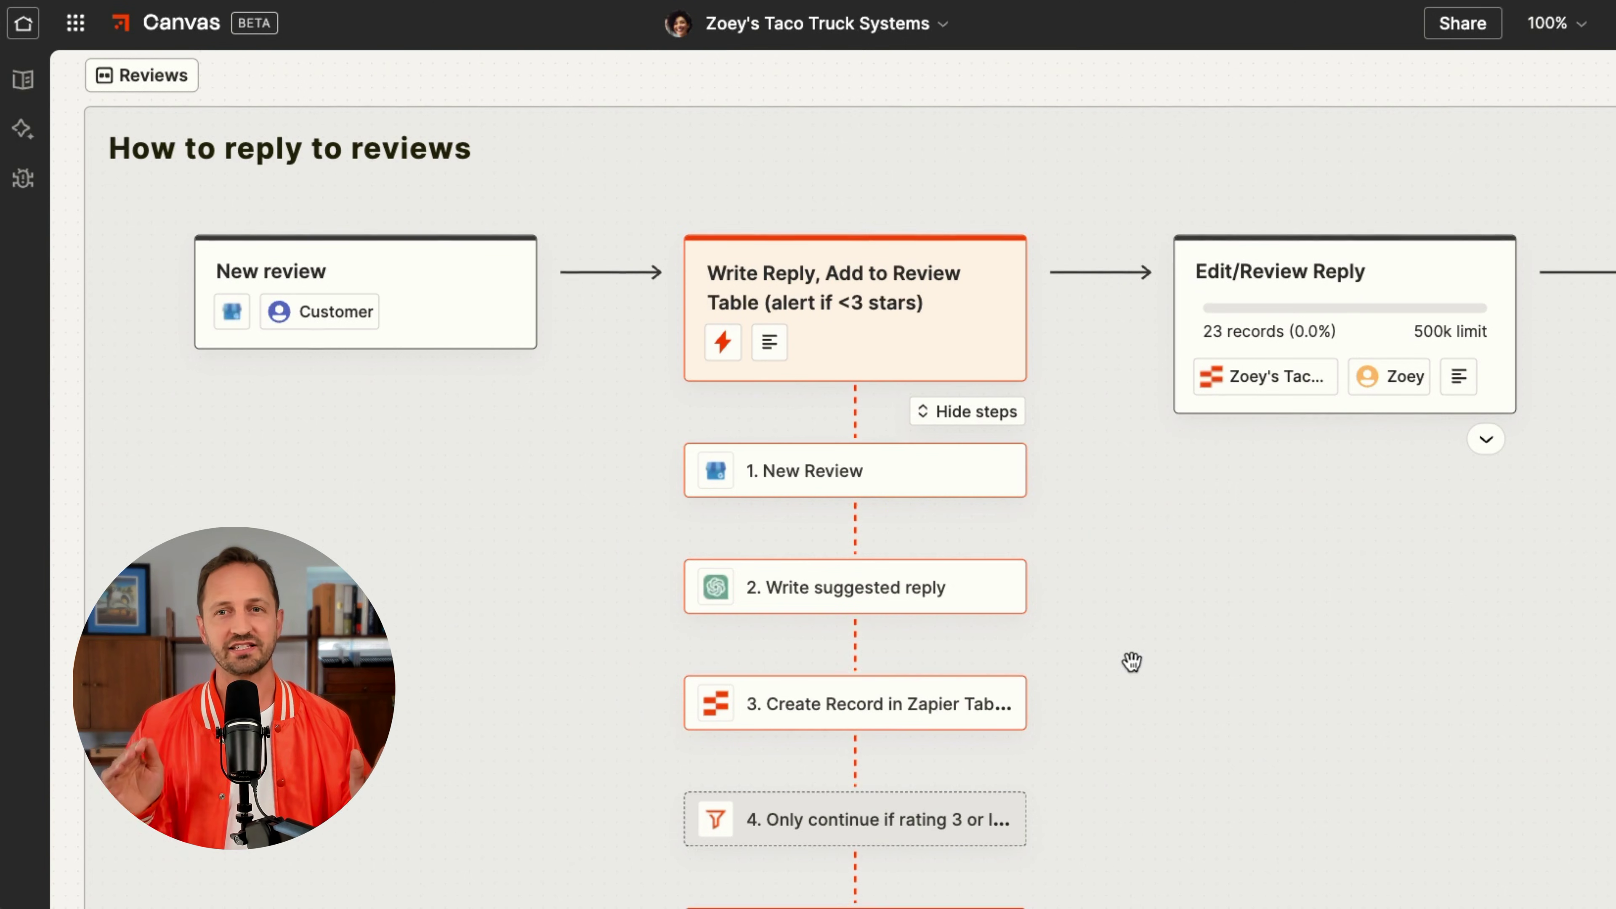
{"action": "scroll", "coordinate": [1125, 658], "scroll_direction": "down", "scroll_amount": 2}
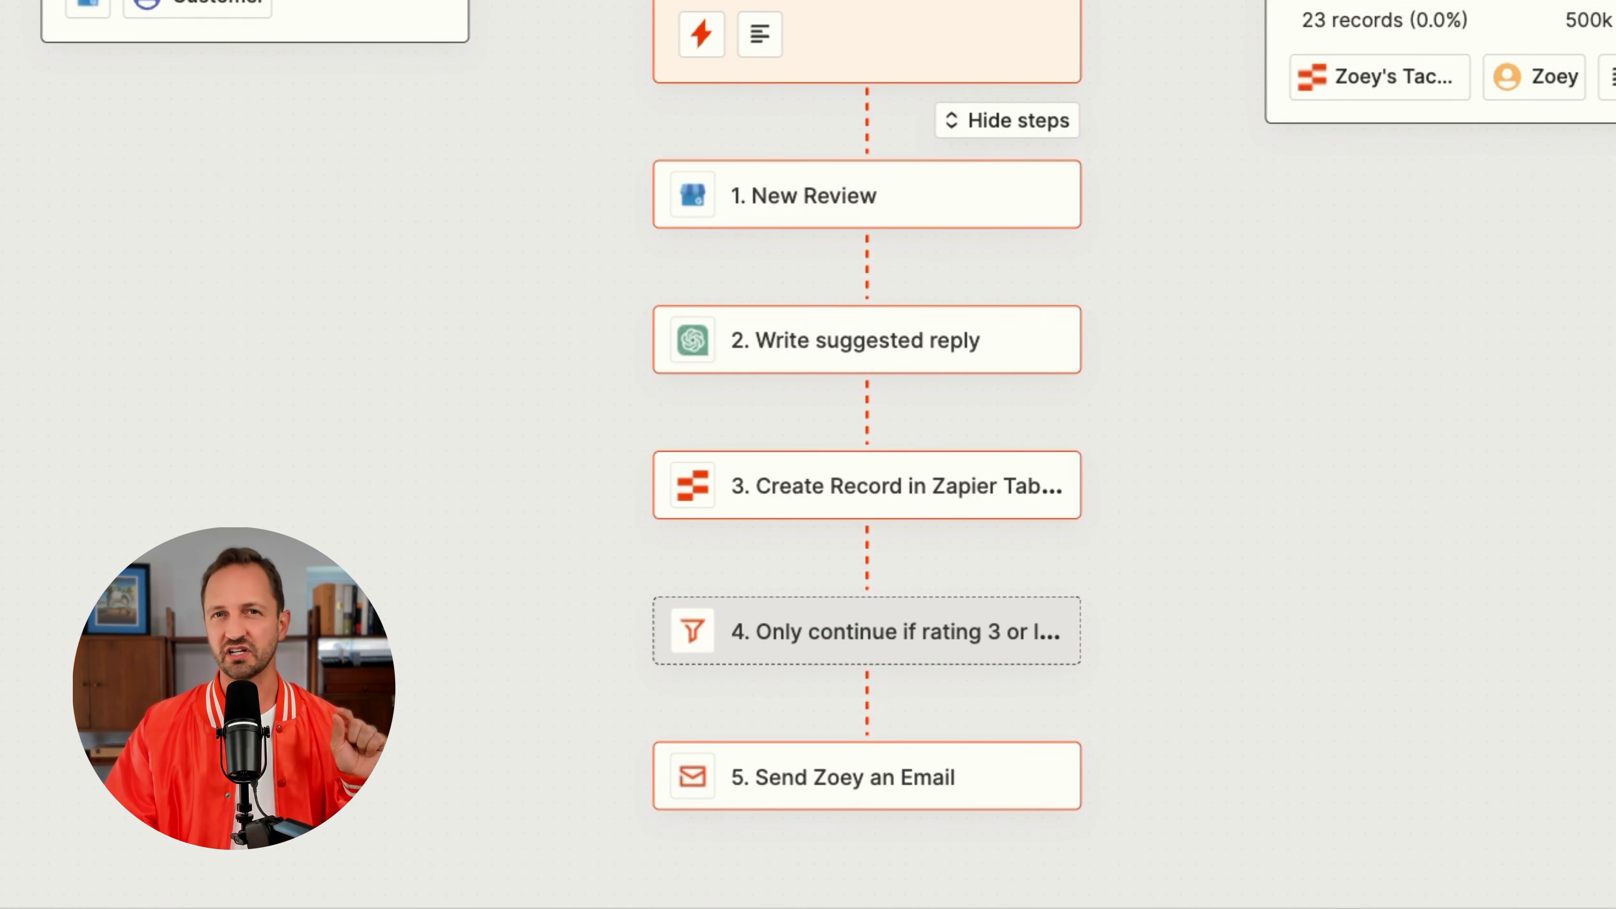
{"action": "left_click", "coordinate": [1228, 234]}
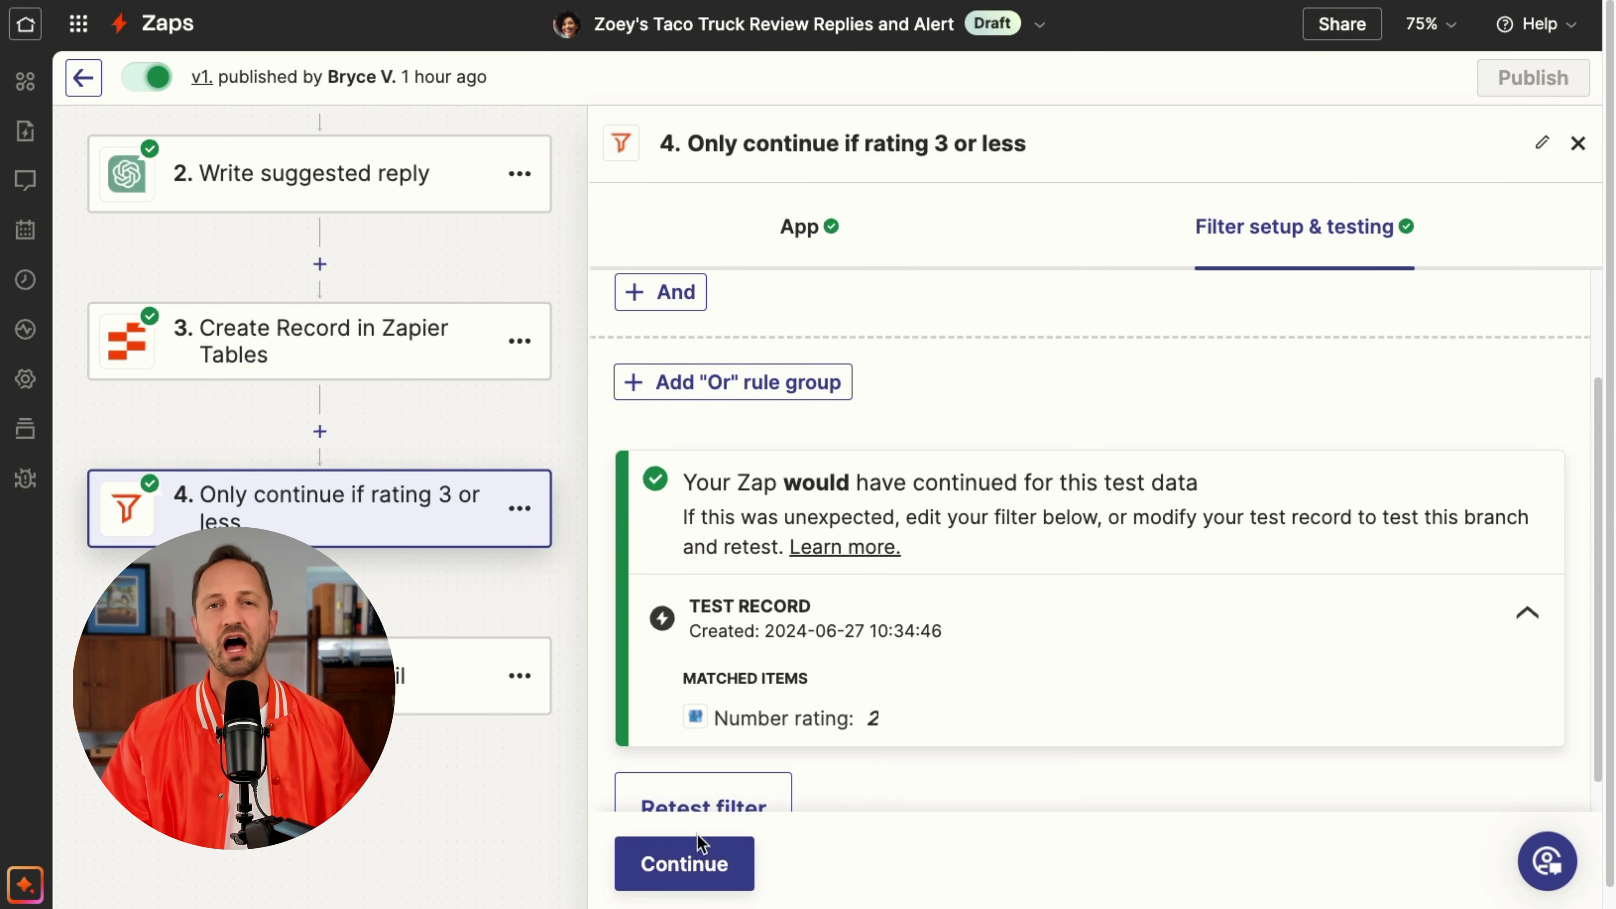
Step: Move past the filter step and scroll the reviews table toward the Reply and Send Reply columns
{"action": "left_click", "coordinate": [698, 866]}
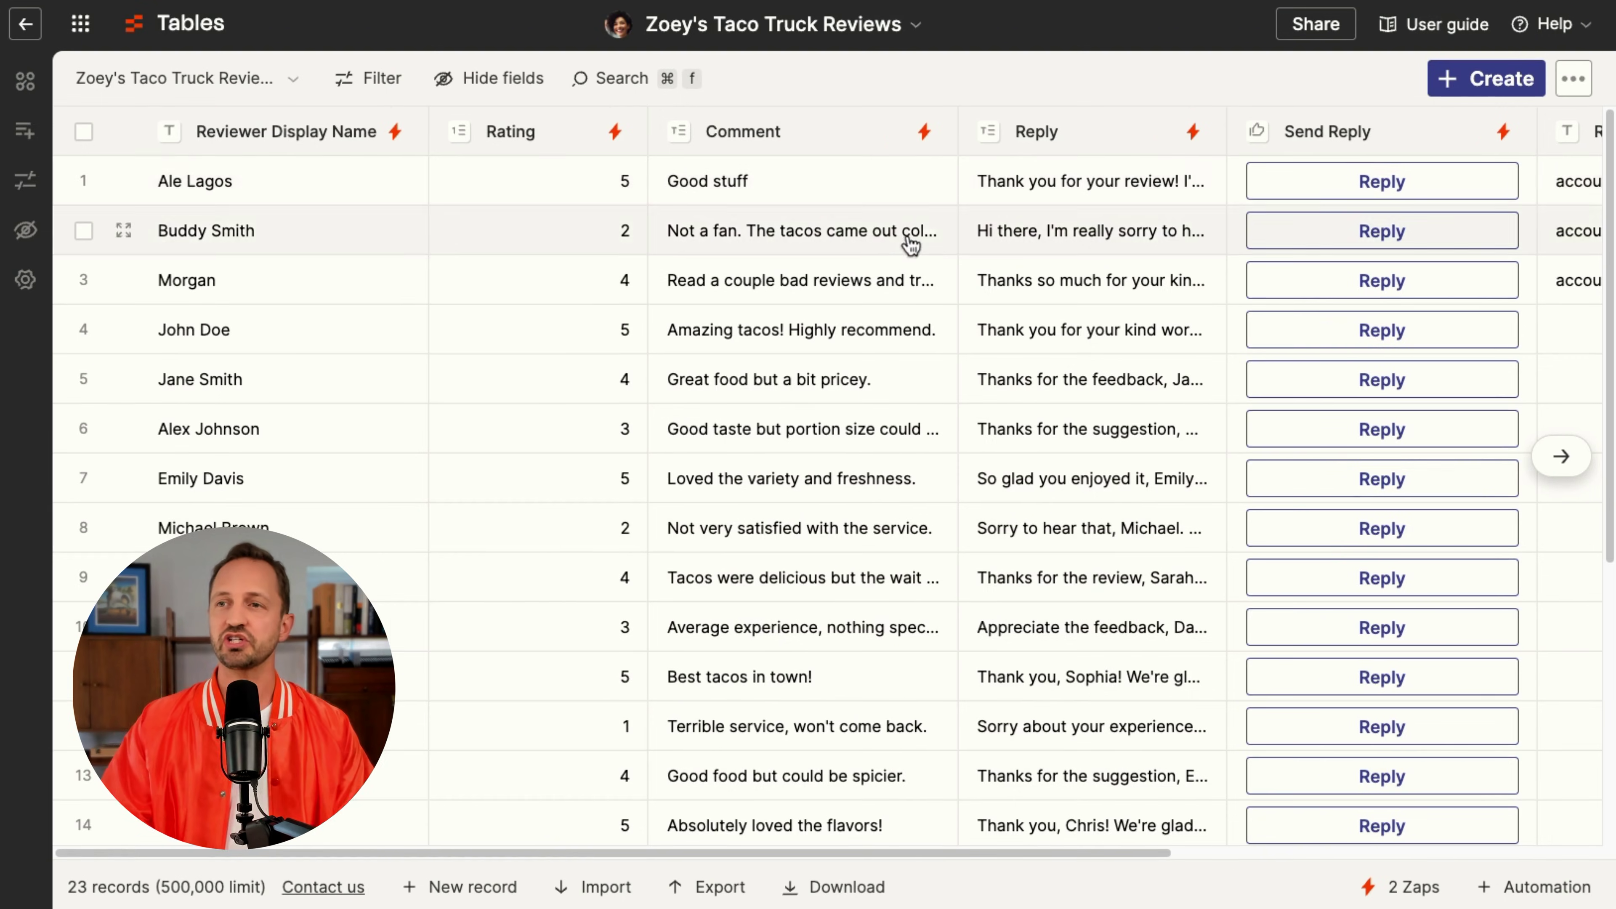
{"action": "scroll", "coordinate": [903, 228], "scroll_direction": "right", "scroll_amount": 2}
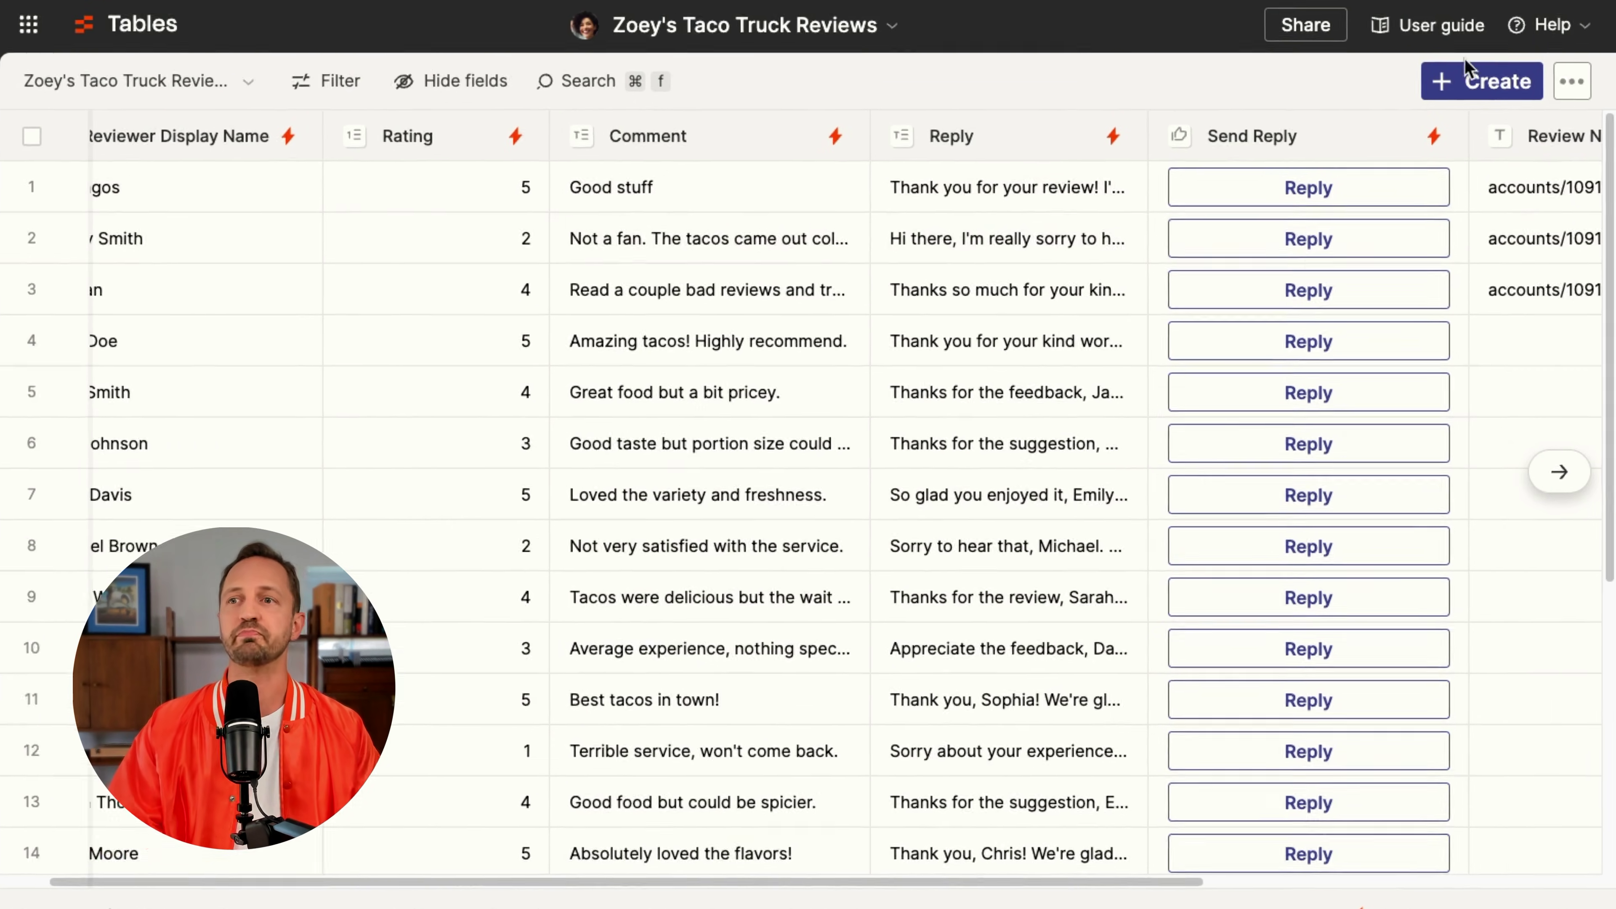
Step: Open the Send Reply field's Zaps list and launch its linked Send Reply Zap
{"action": "scroll", "coordinate": [1305, 195], "scroll_direction": "right", "scroll_amount": 2}
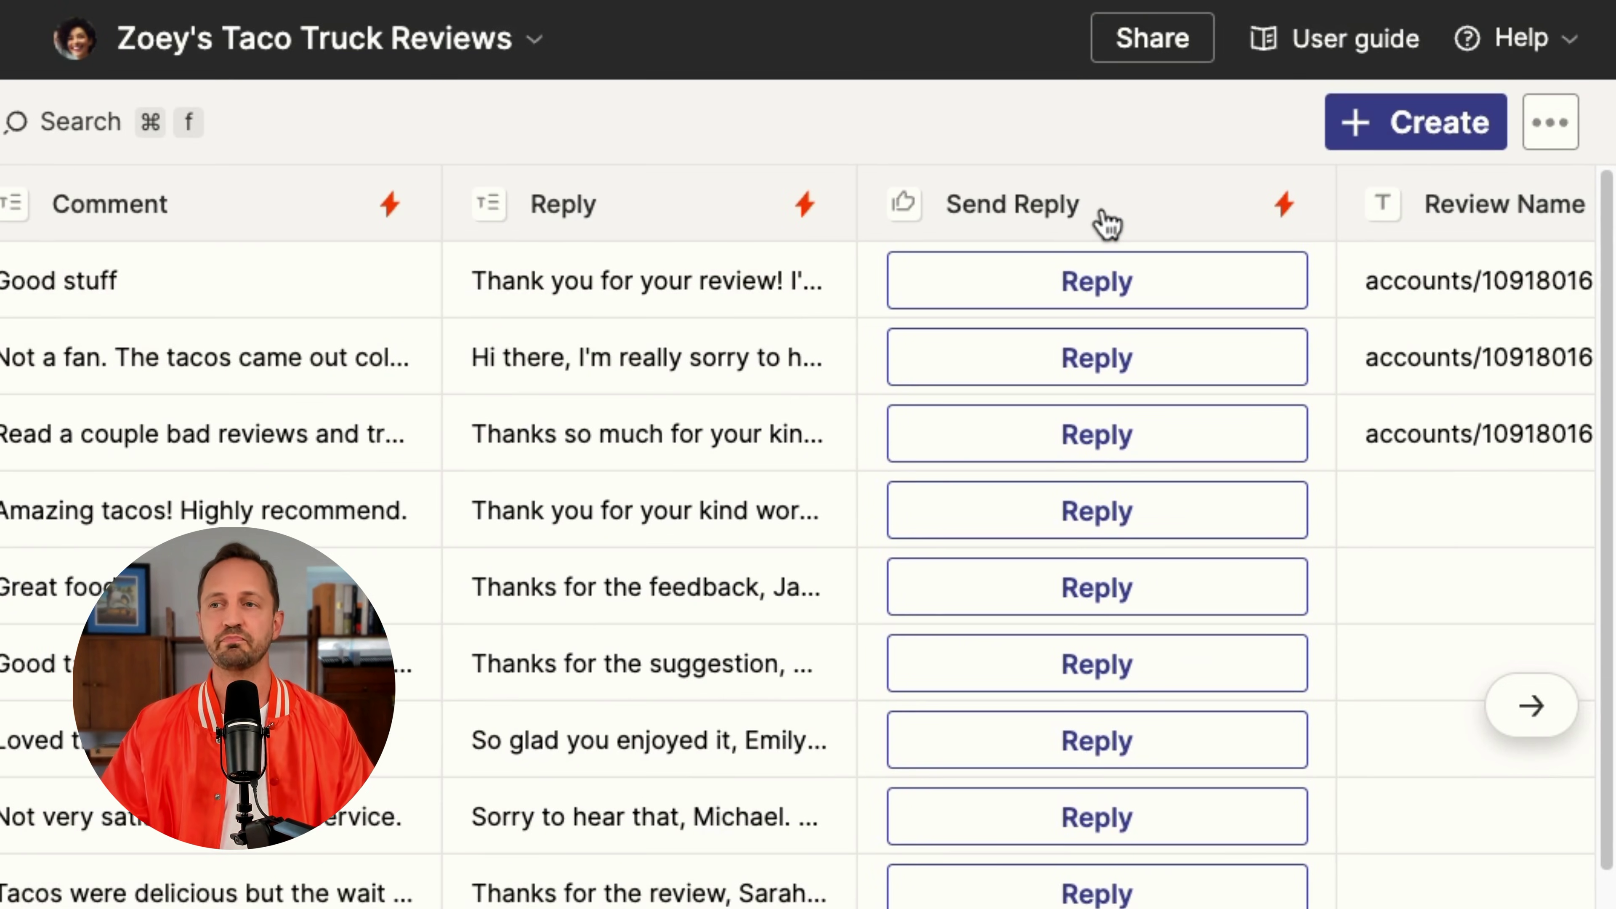
{"action": "left_click", "coordinate": [1103, 216]}
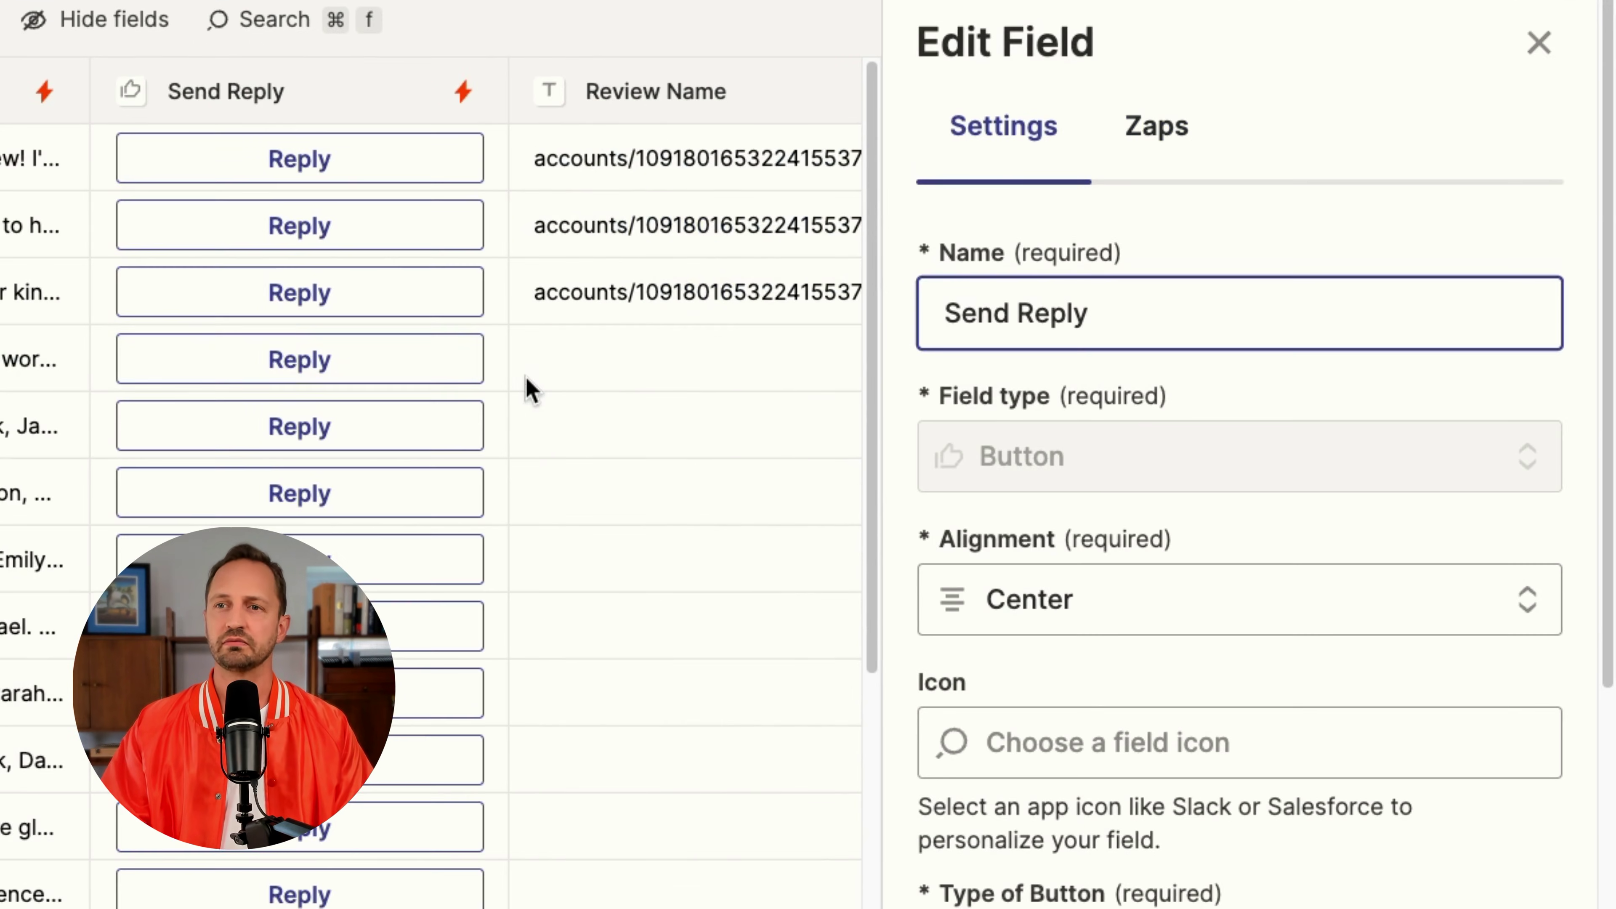
{"action": "scroll", "coordinate": [1222, 623], "scroll_direction": "down", "scroll_amount": 2}
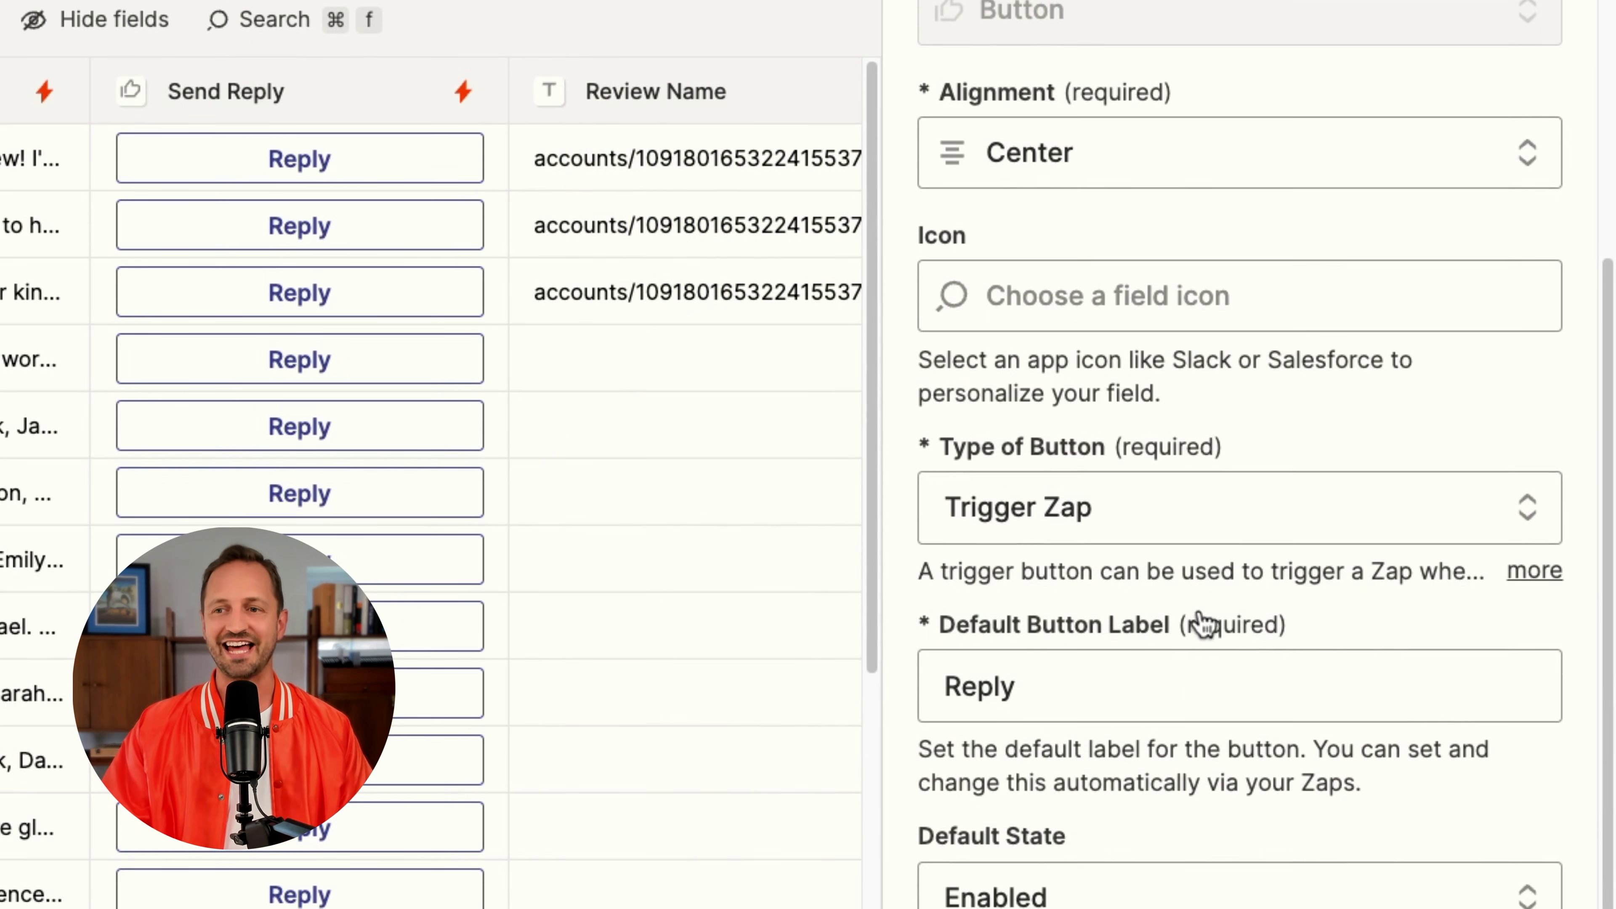
{"action": "scroll", "coordinate": [1113, 477], "scroll_direction": "up", "scroll_amount": 8}
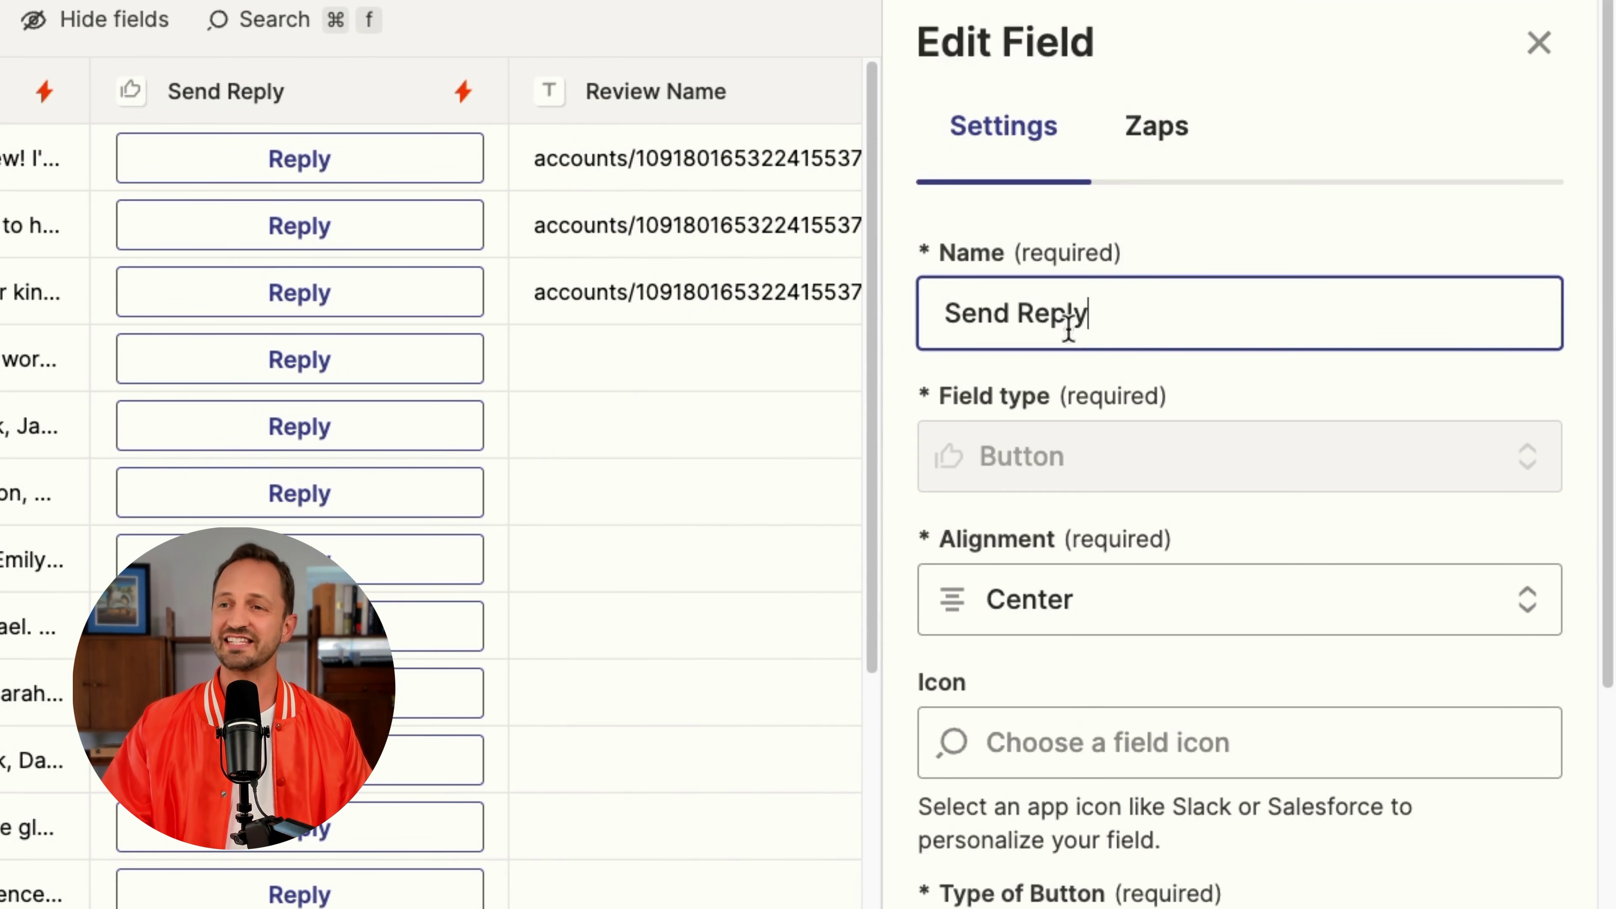
{"action": "left_click", "coordinate": [1140, 150]}
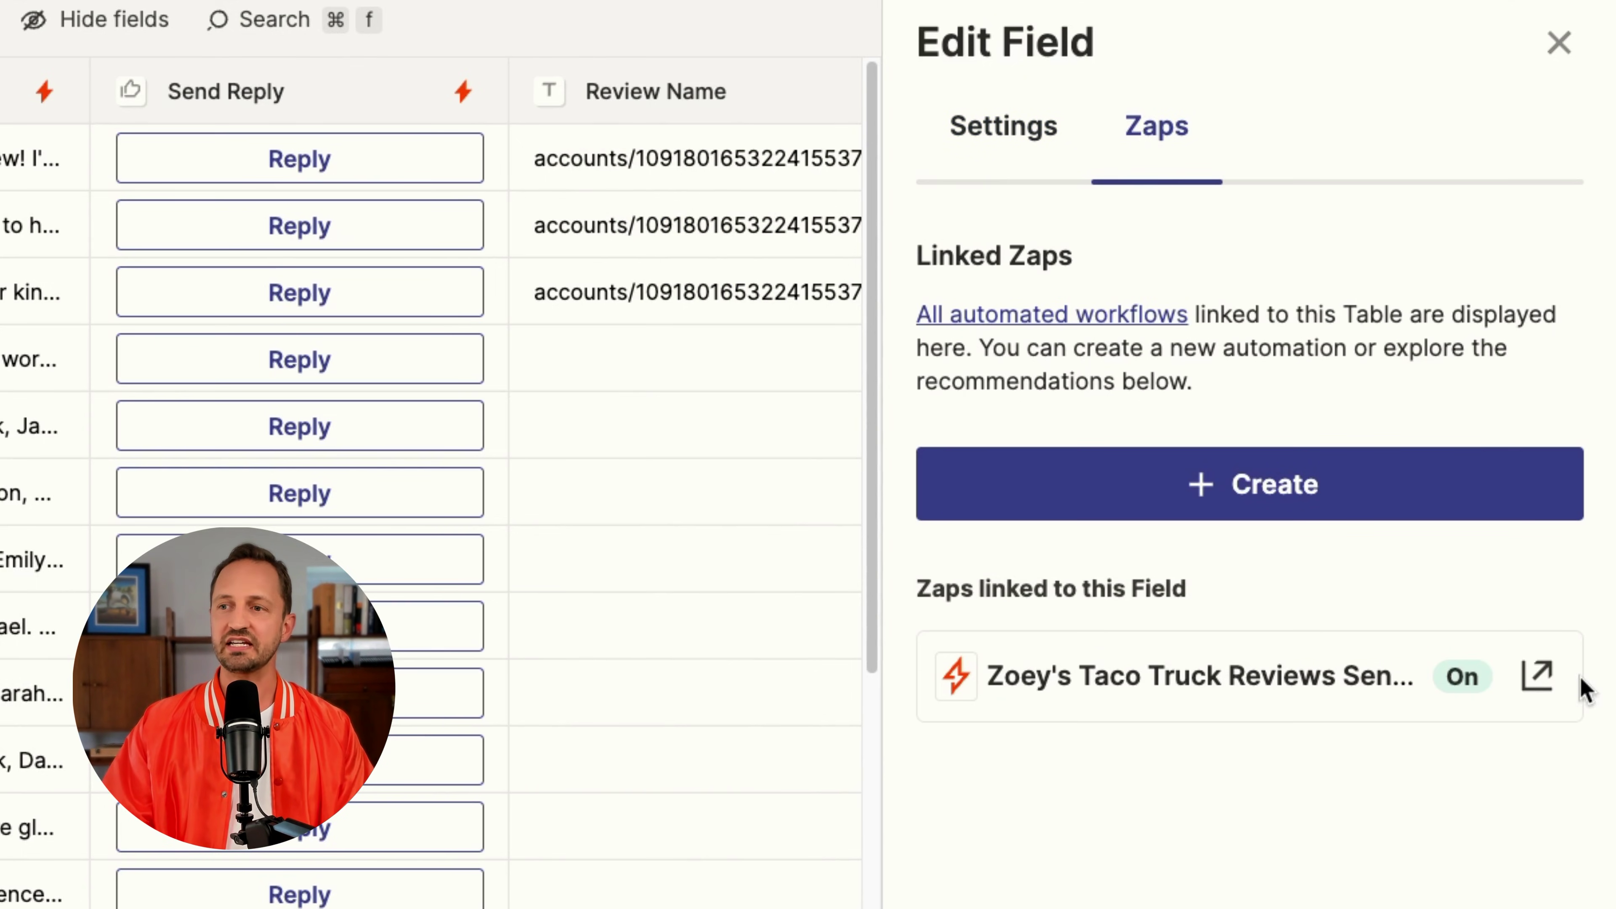
{"action": "left_click", "coordinate": [1539, 684]}
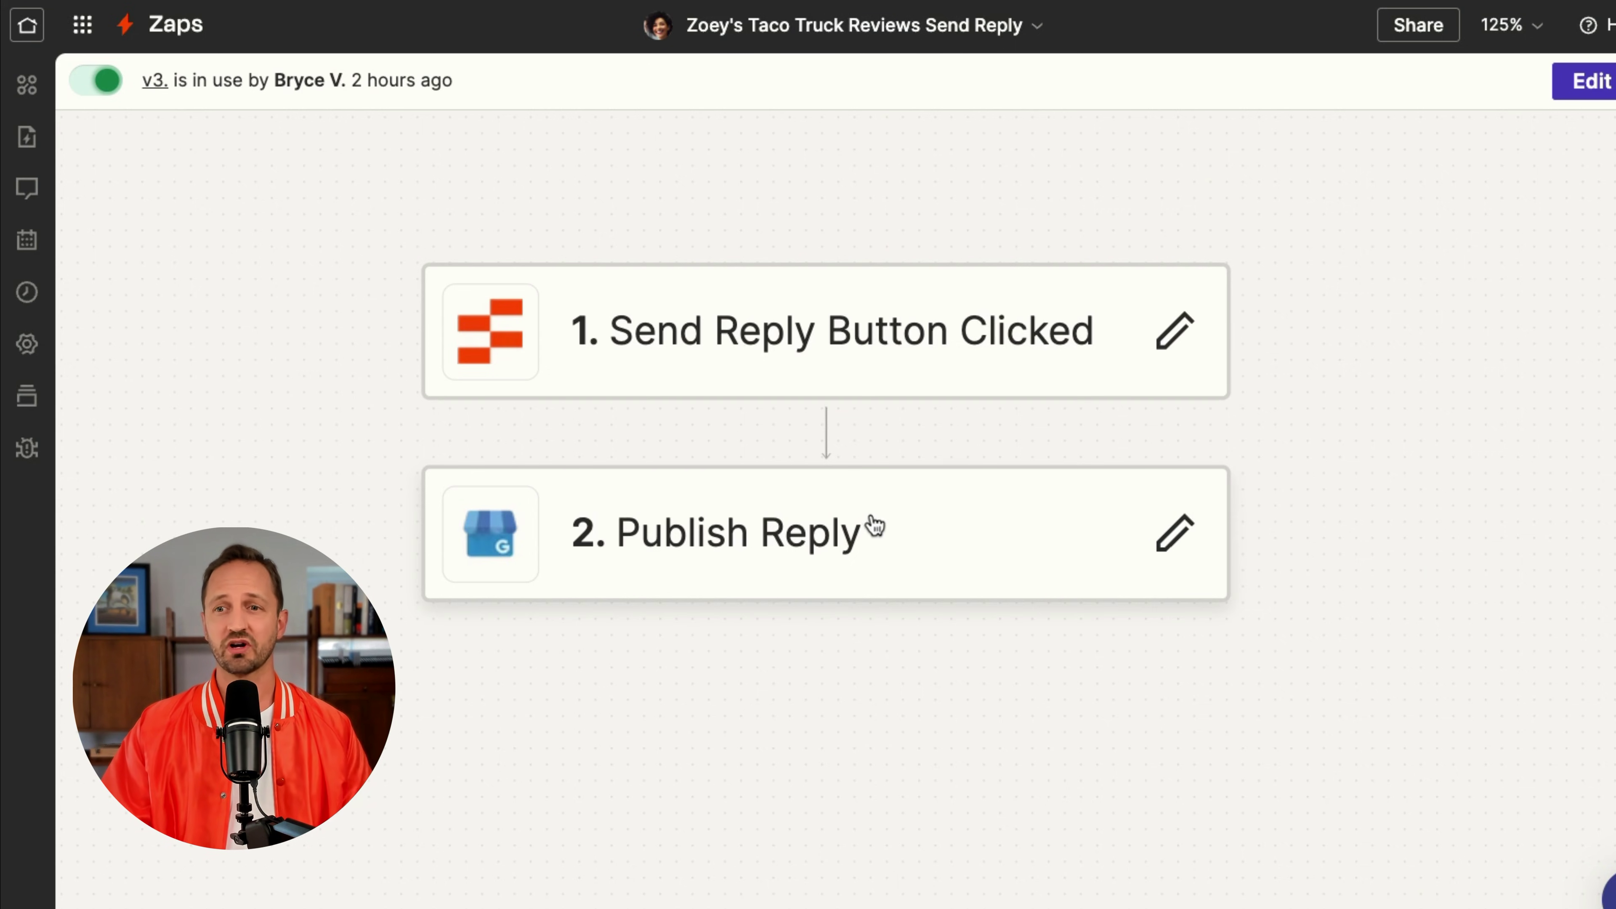
Step: Open the Publish Reply step to view its Review Name and Your Reply mappings
{"action": "left_click", "coordinate": [939, 548]}
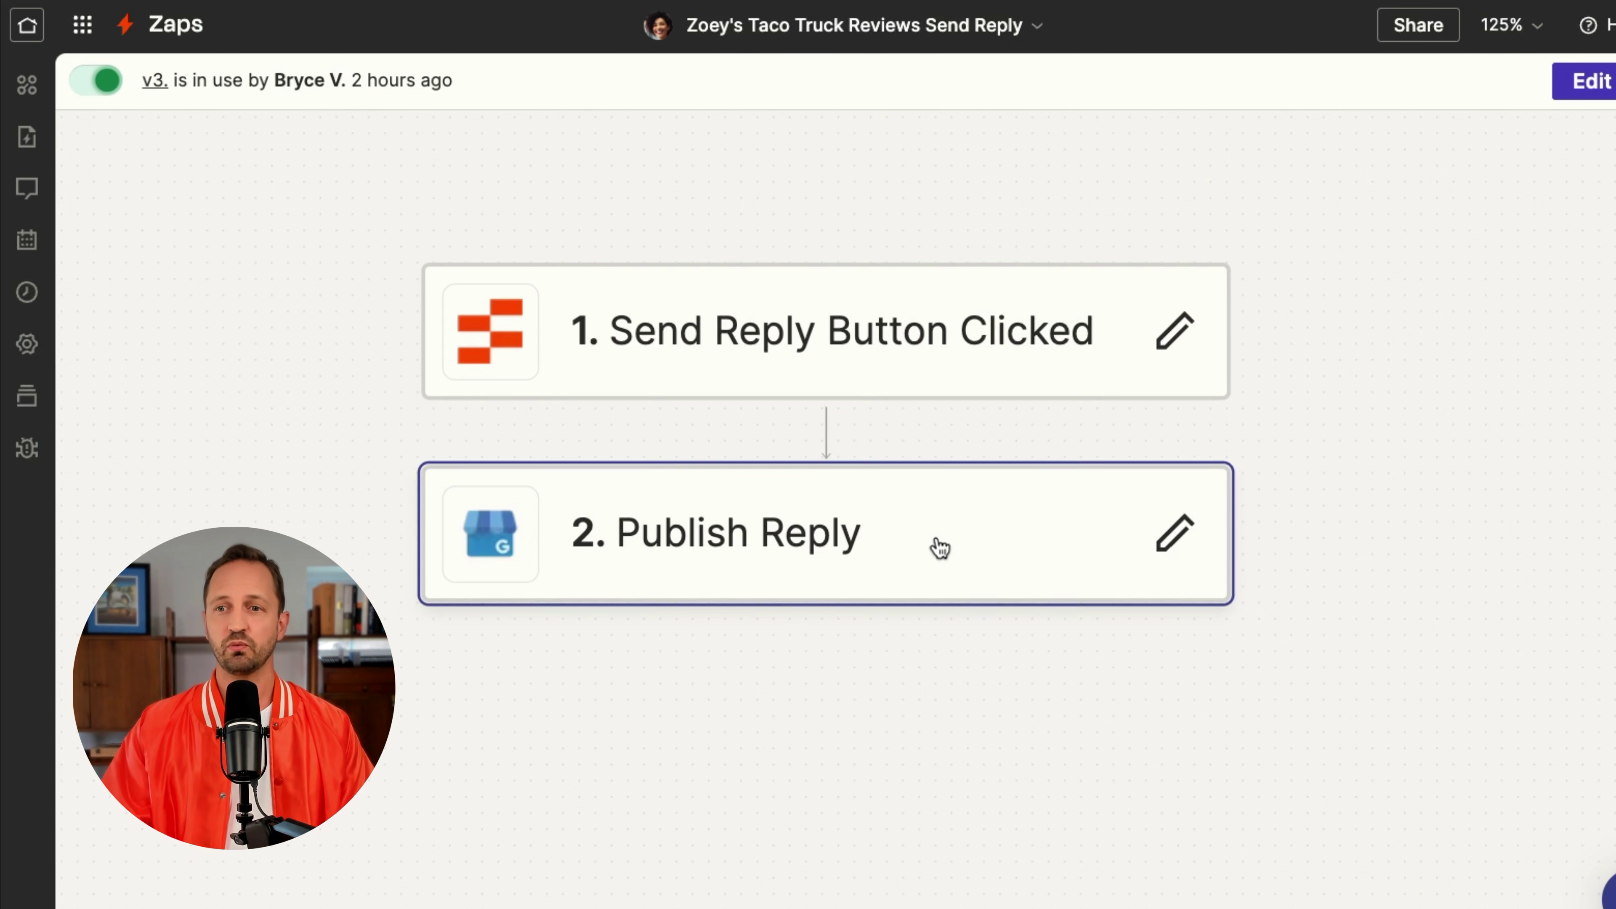
{"action": "left_click", "coordinate": [1165, 533]}
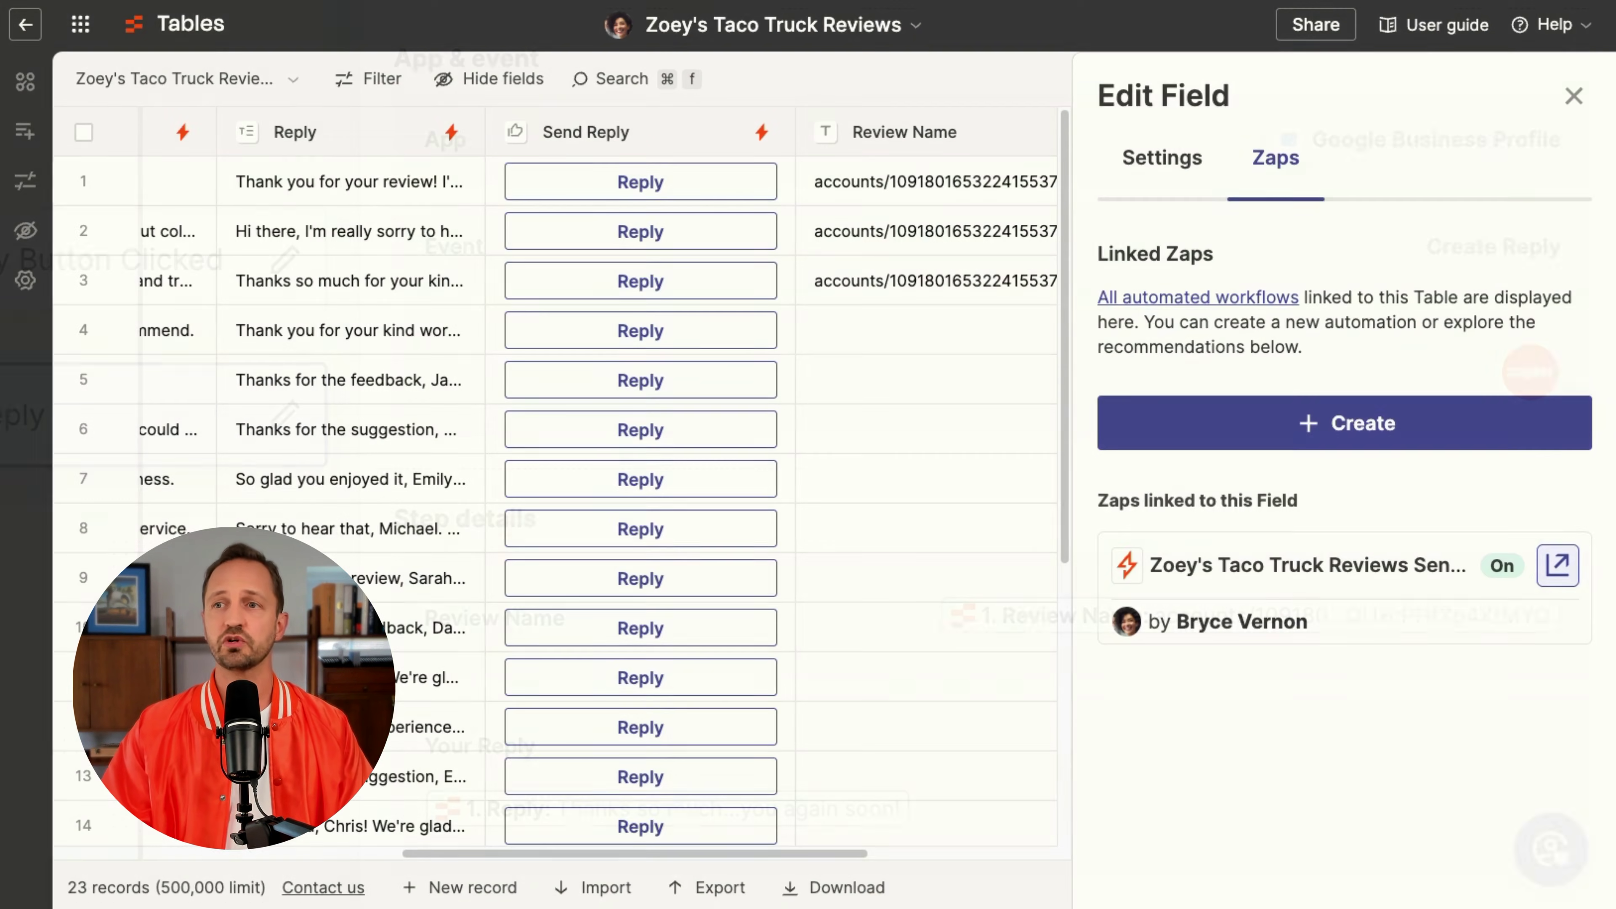
Step: Close the Send Reply field settings and read Morgan's full drafted reply
{"action": "left_click", "coordinate": [1572, 89]}
{"action": "scroll", "coordinate": [979, 335], "scroll_direction": "left", "scroll_amount": 5}
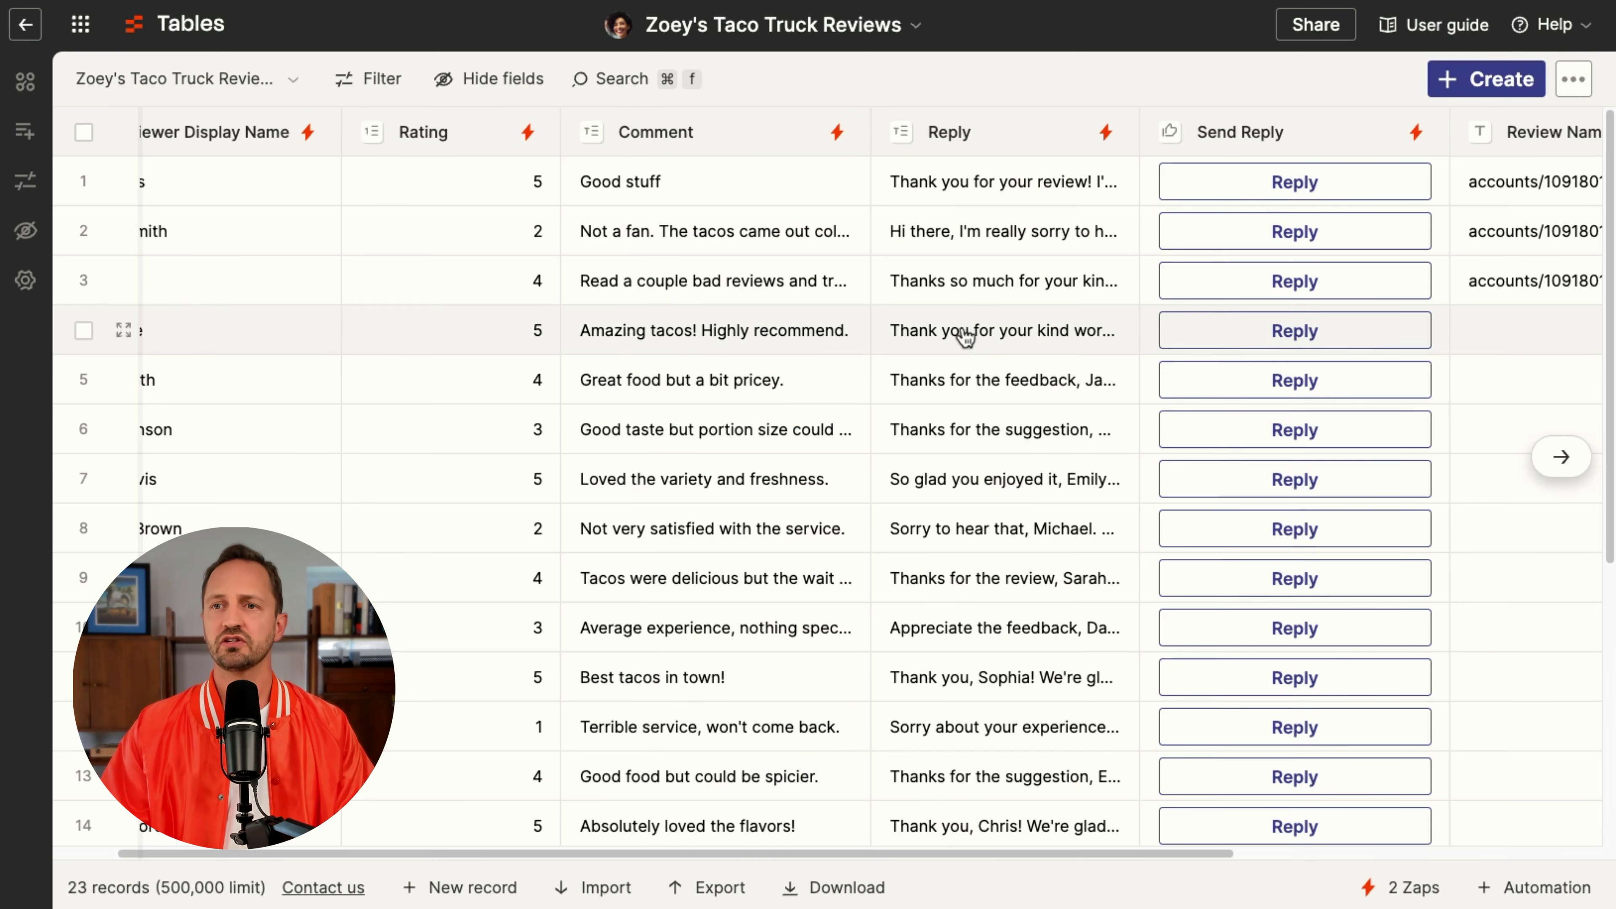
{"action": "left_click", "coordinate": [1011, 284]}
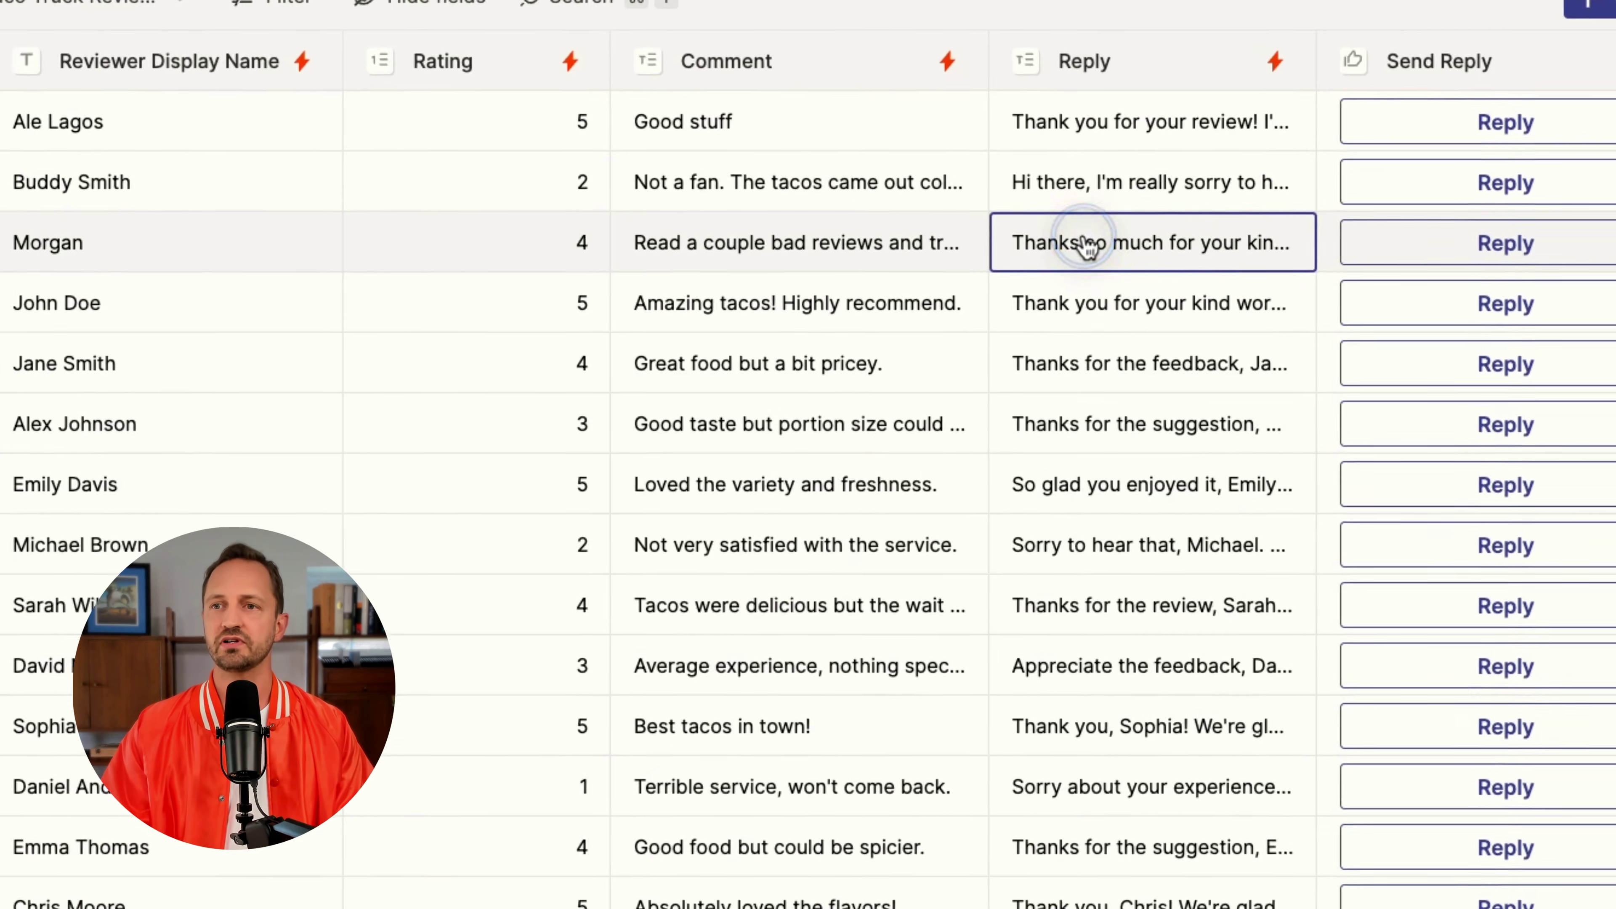
{"action": "left_click", "coordinate": [1086, 245]}
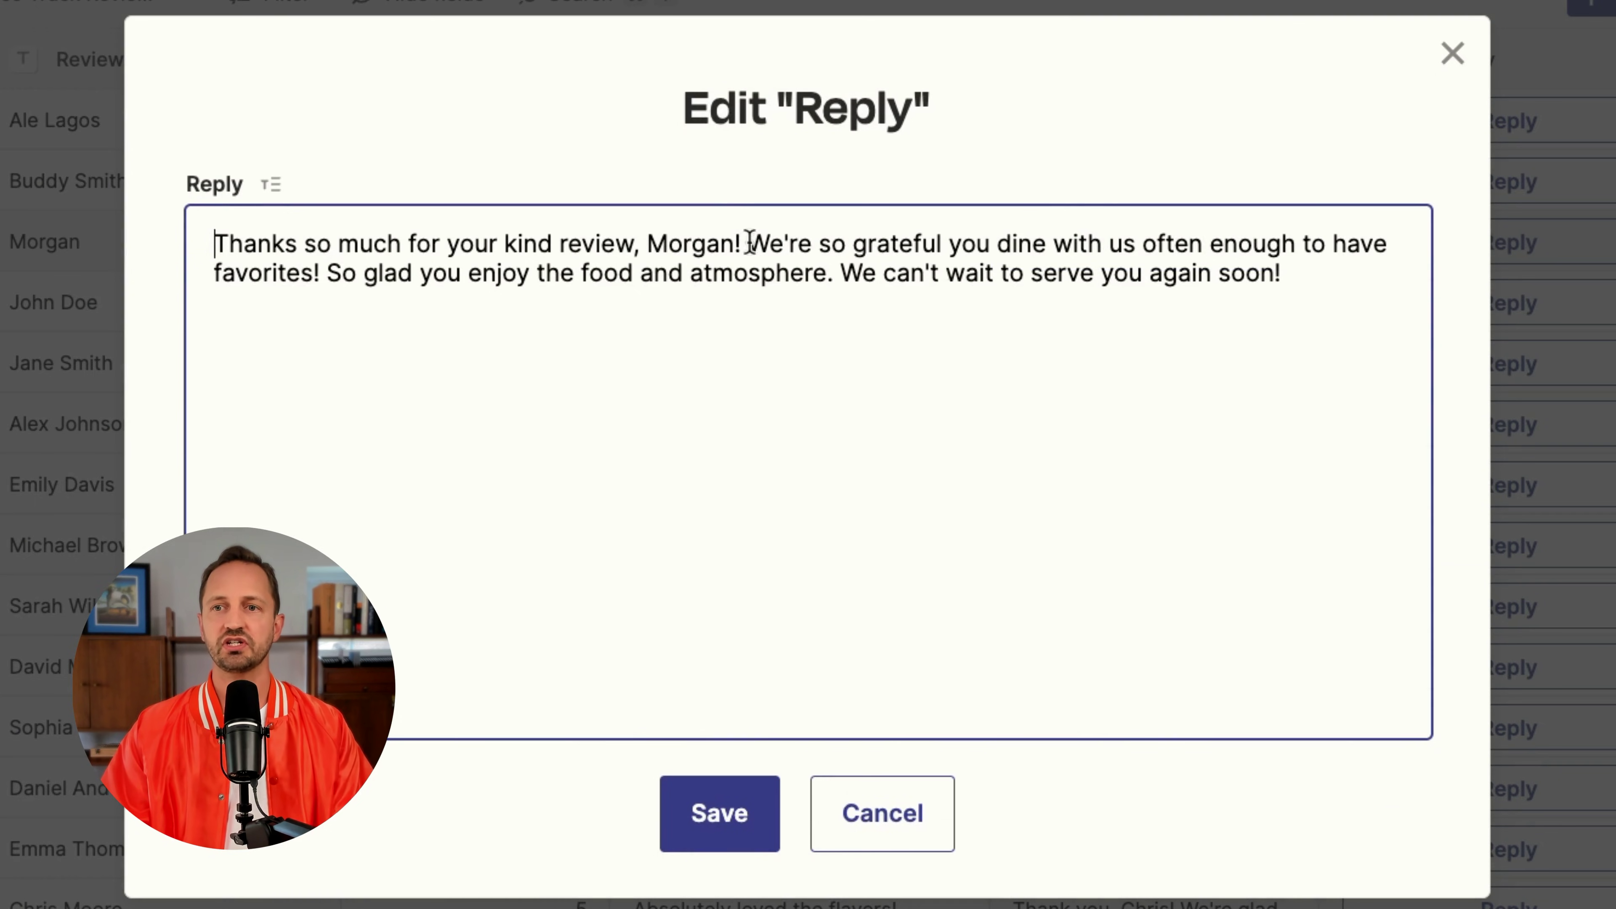
{"action": "left_click", "coordinate": [1316, 258]}
{"action": "left_click", "coordinate": [1315, 278]}
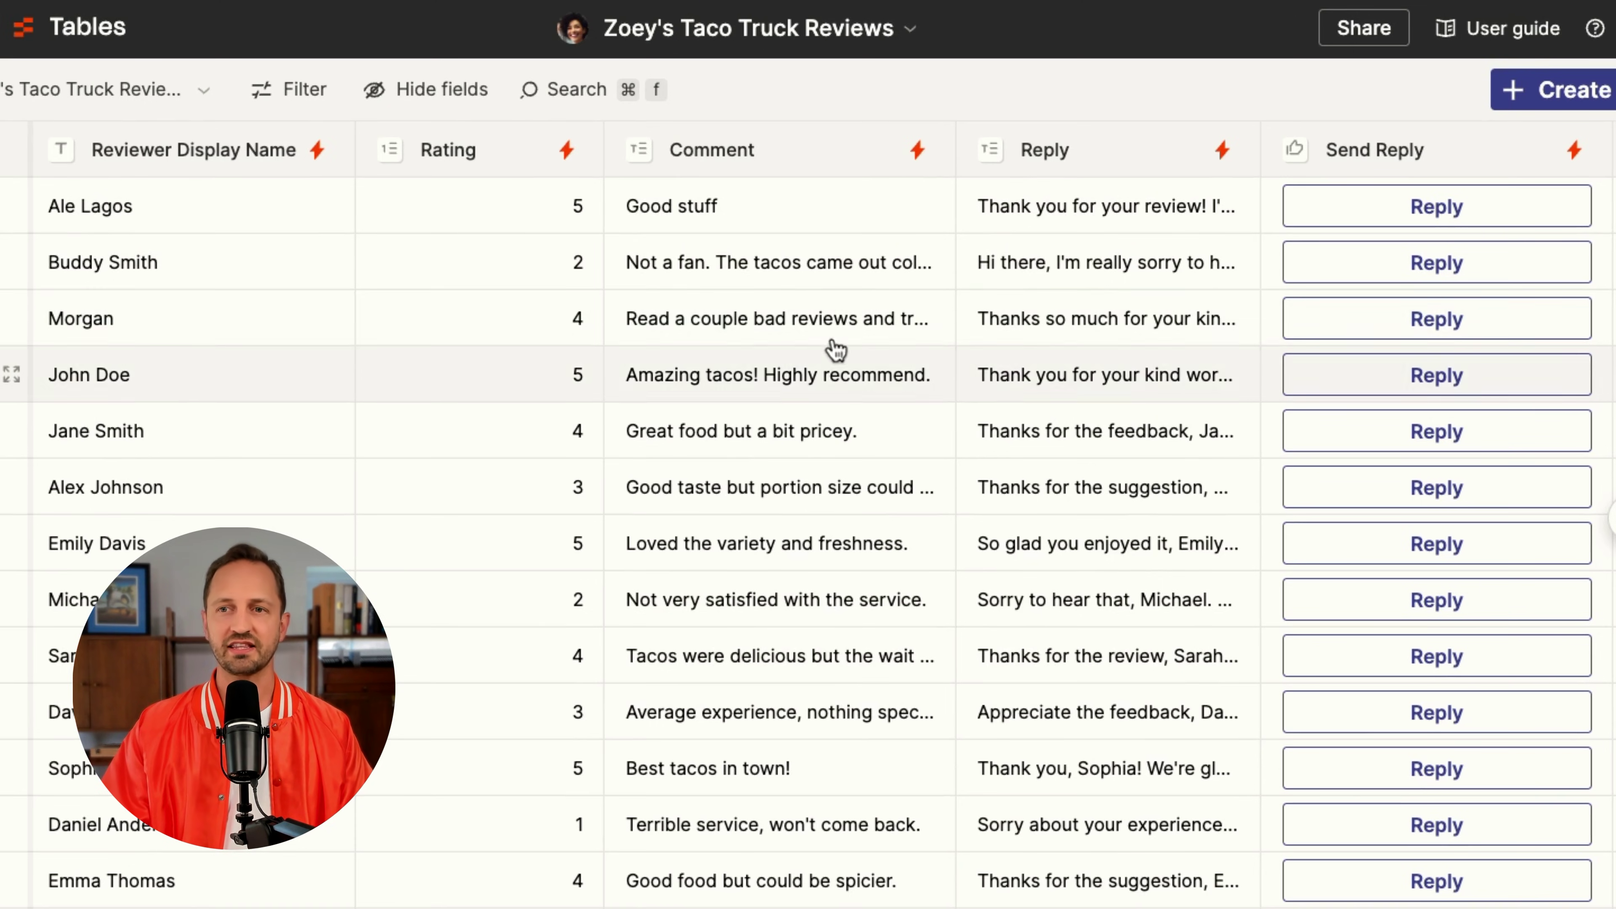
Step: Recheck Morgan's reply without changes, then publish it with its Reply button
{"action": "double_click", "coordinate": [1071, 321]}
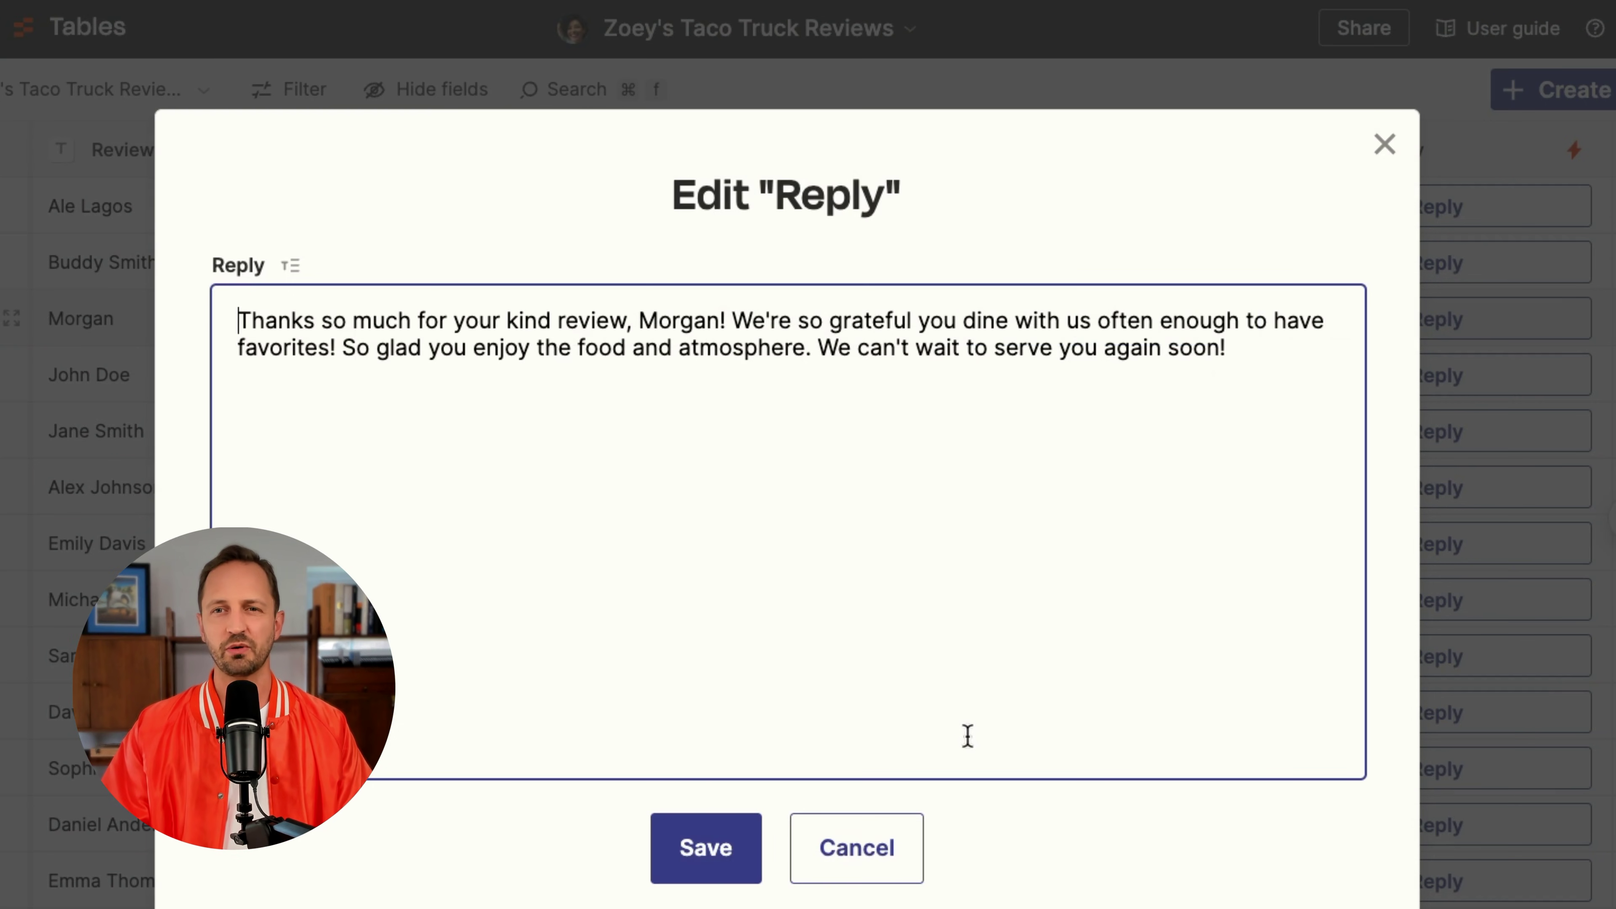
{"action": "left_click", "coordinate": [901, 870]}
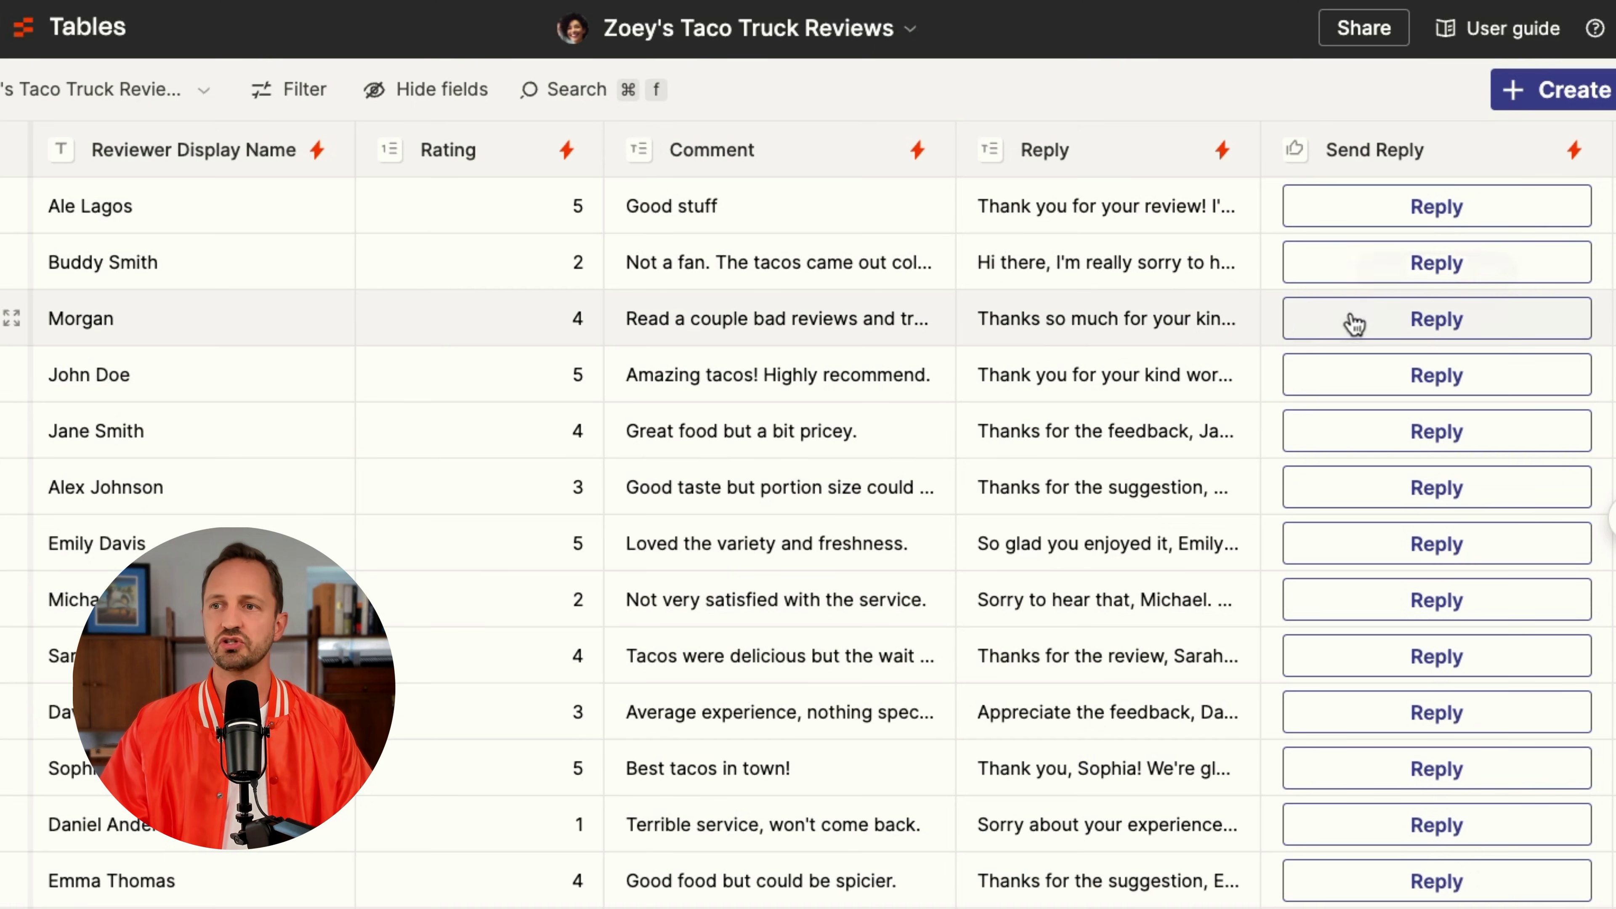
{"action": "left_click", "coordinate": [1383, 323]}
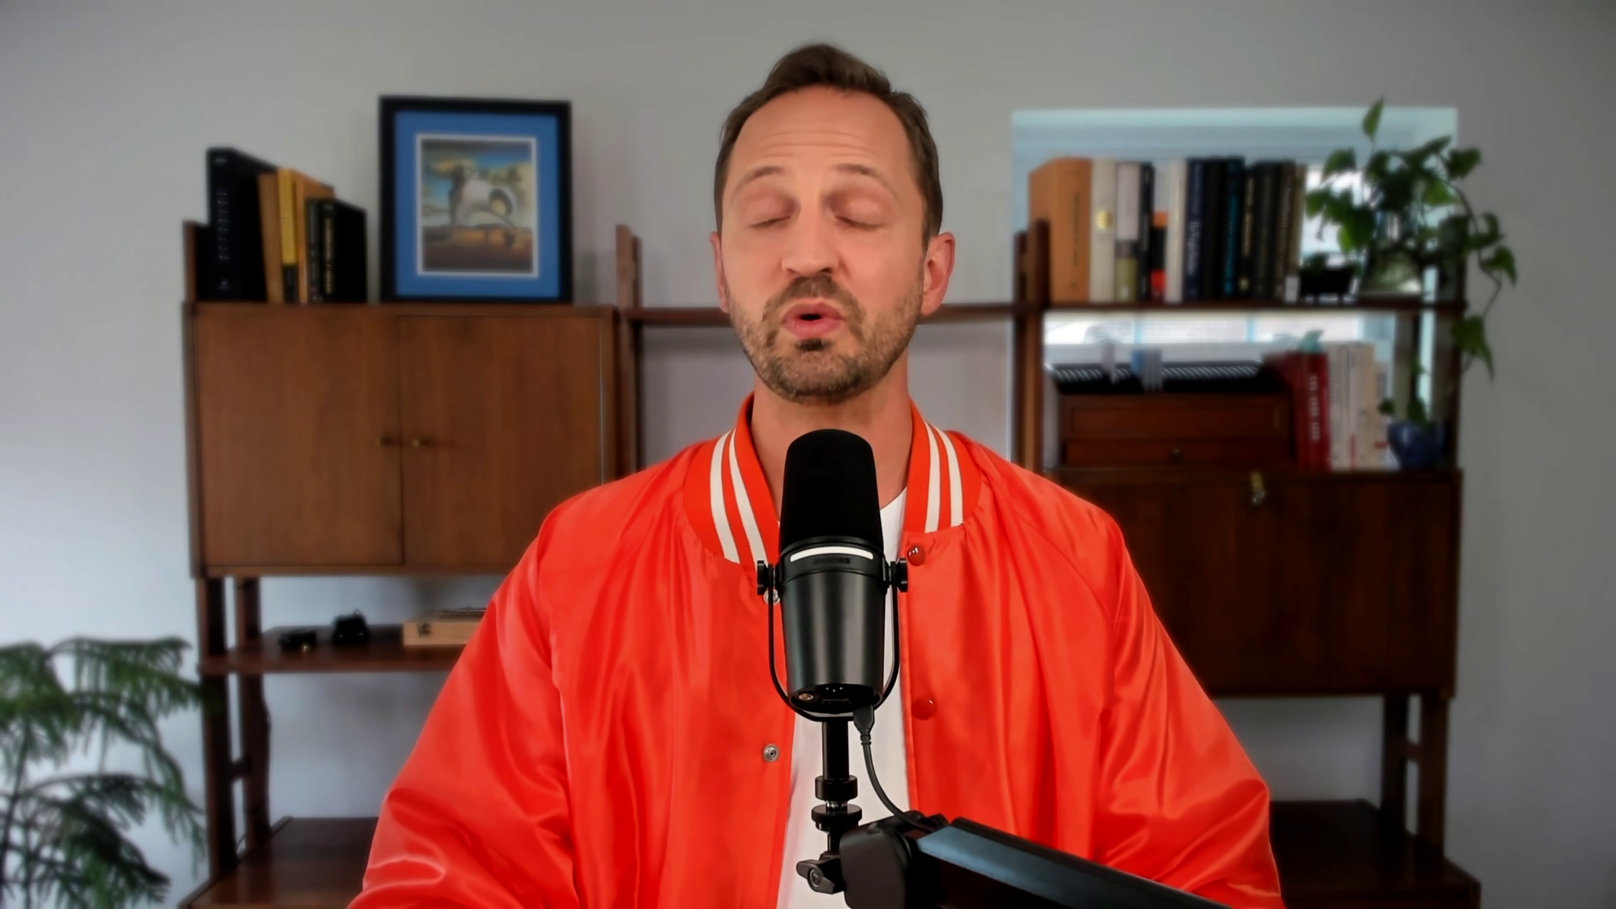